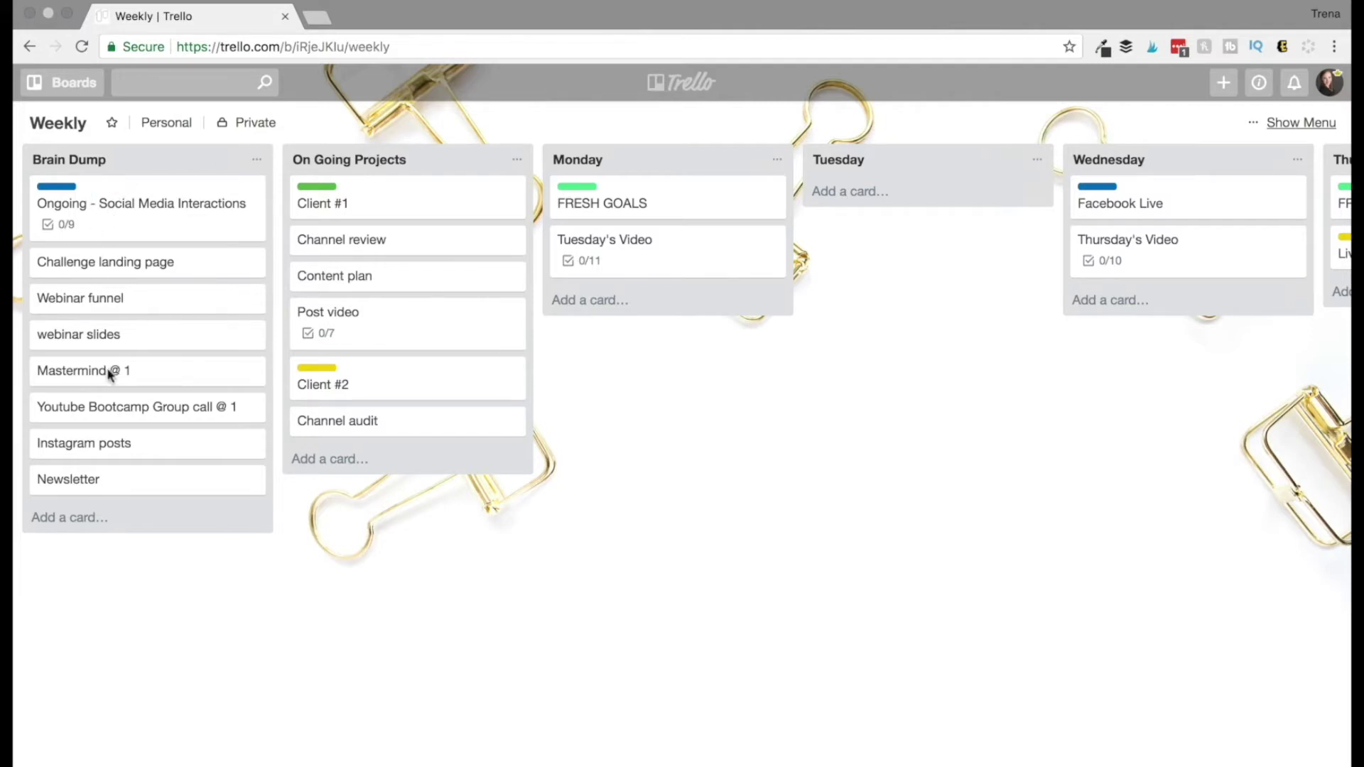
Step: Move Webinar funnel to Monday, webinar slides and Mastermind @ 1 to Tuesday, Youtube Bootcamp Group call @ 1 to Wednesday
{"action": "left_click_drag", "start_coordinate": [82, 301], "coordinate": [582, 346]}
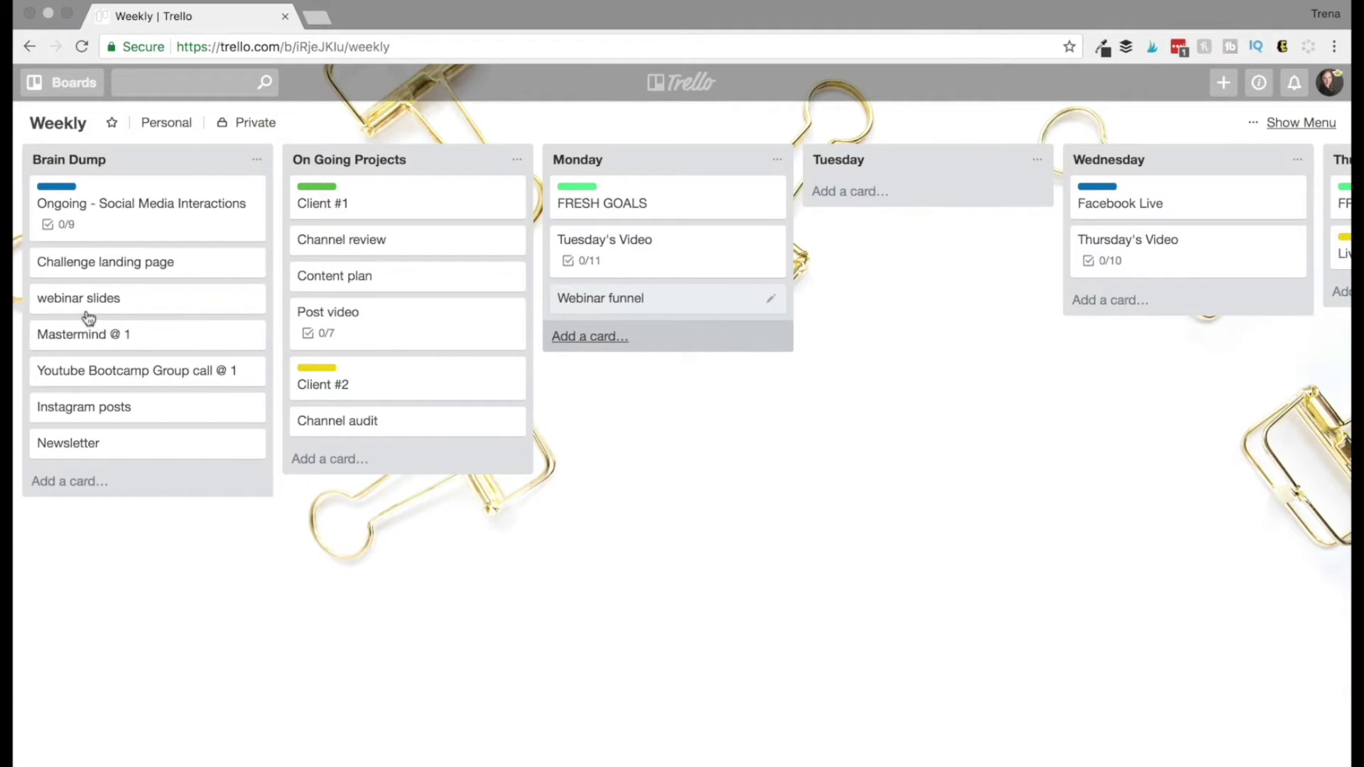
{"action": "left_click_drag", "start_coordinate": [86, 305], "coordinate": [880, 261]}
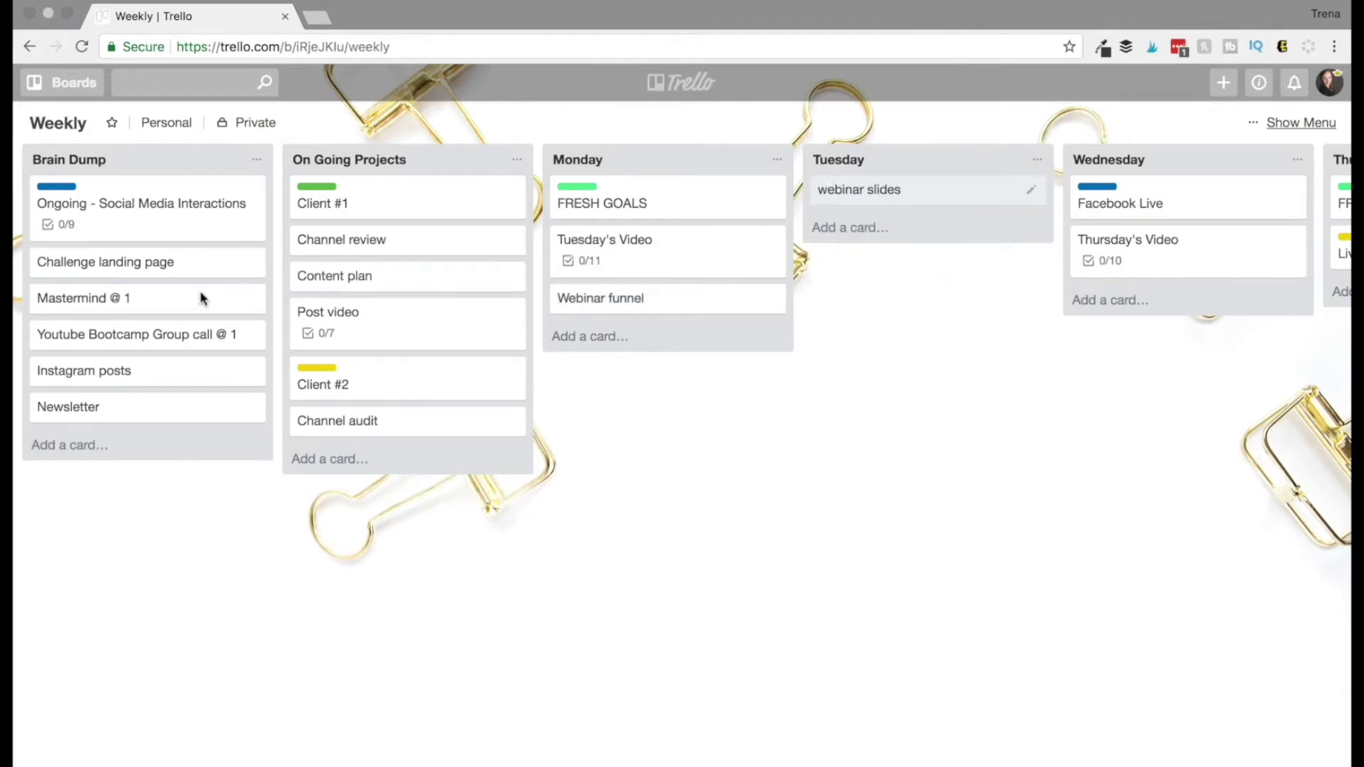
{"action": "left_click_drag", "start_coordinate": [85, 304], "coordinate": [878, 247]}
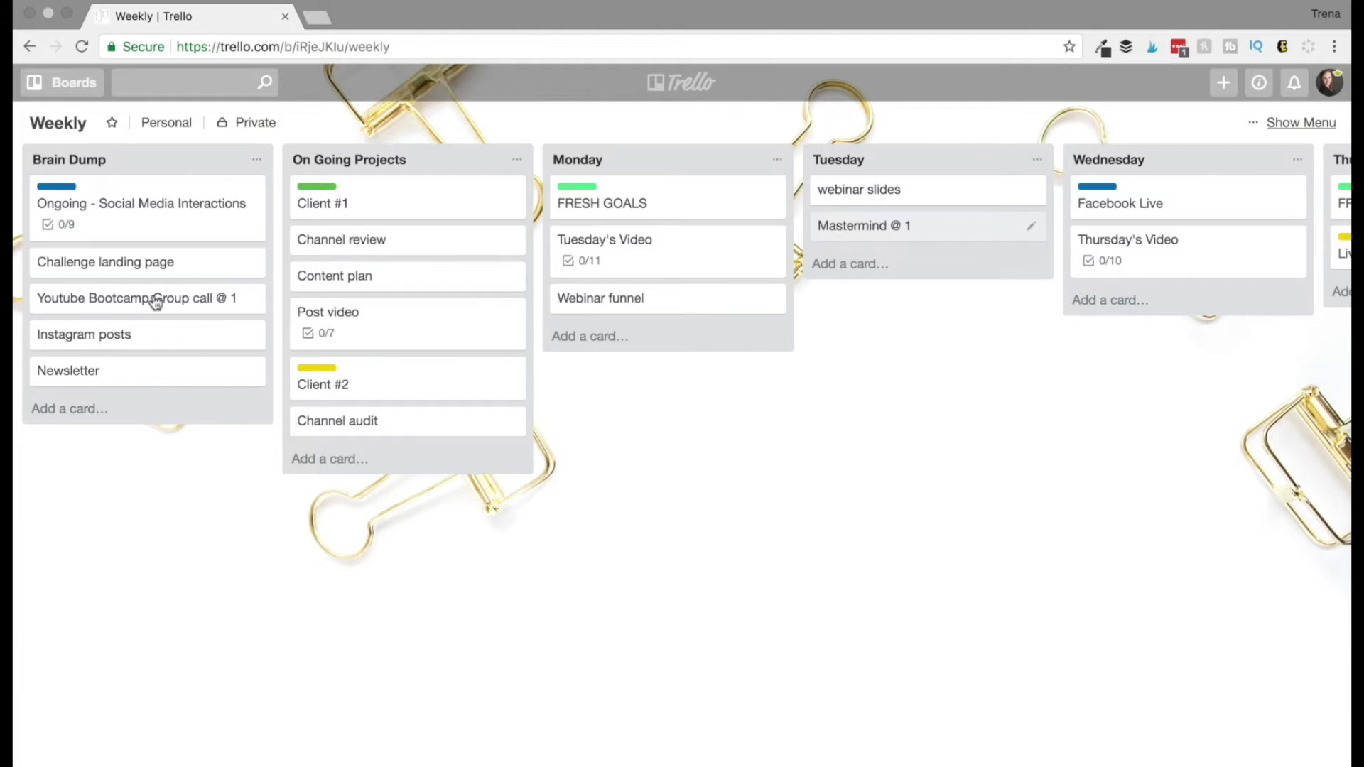
{"action": "left_click_drag", "start_coordinate": [168, 299], "coordinate": [1132, 192]}
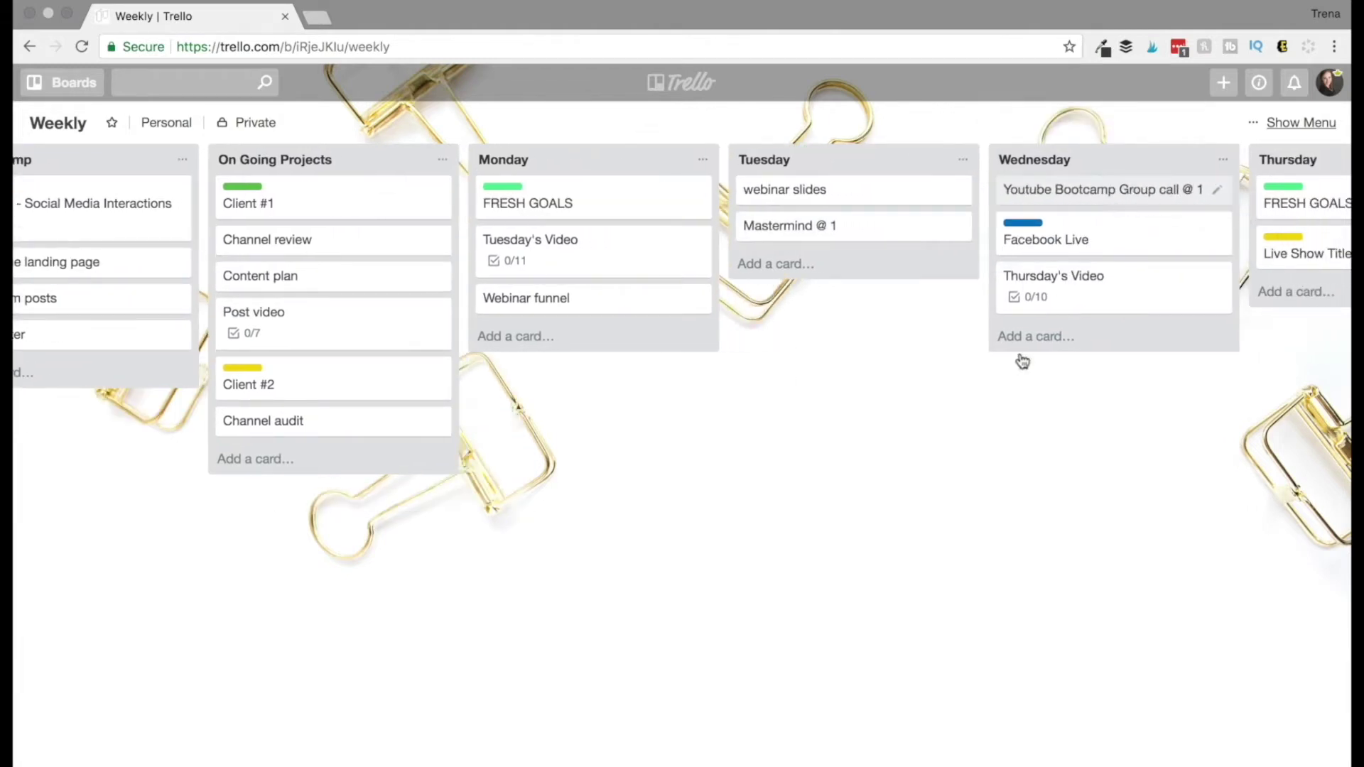
Step: Scroll the Weekly board right until the Thursday and Friday lists are visible
{"action": "scroll", "coordinate": [1022, 361], "scroll_direction": "right", "scroll_amount": 3}
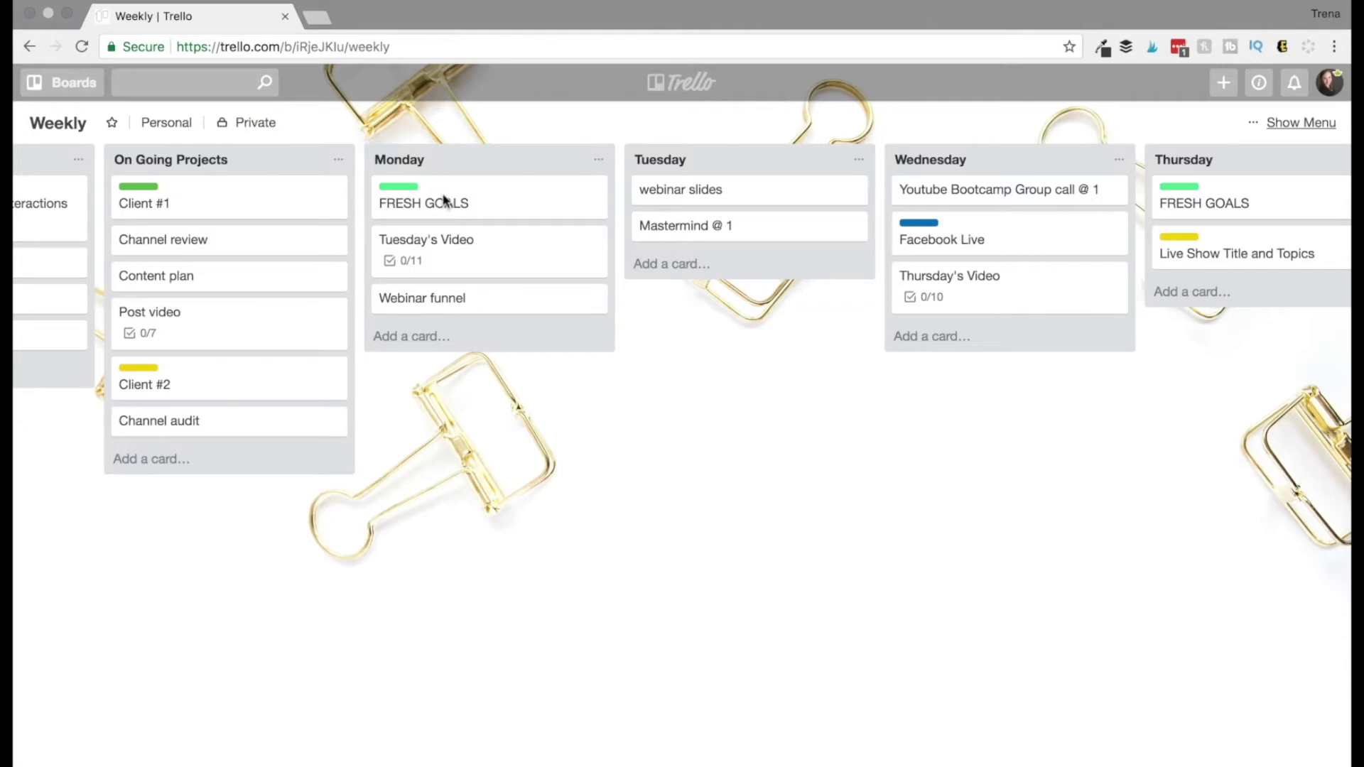
{"action": "scroll", "coordinate": [709, 348], "scroll_direction": "right", "scroll_amount": 3}
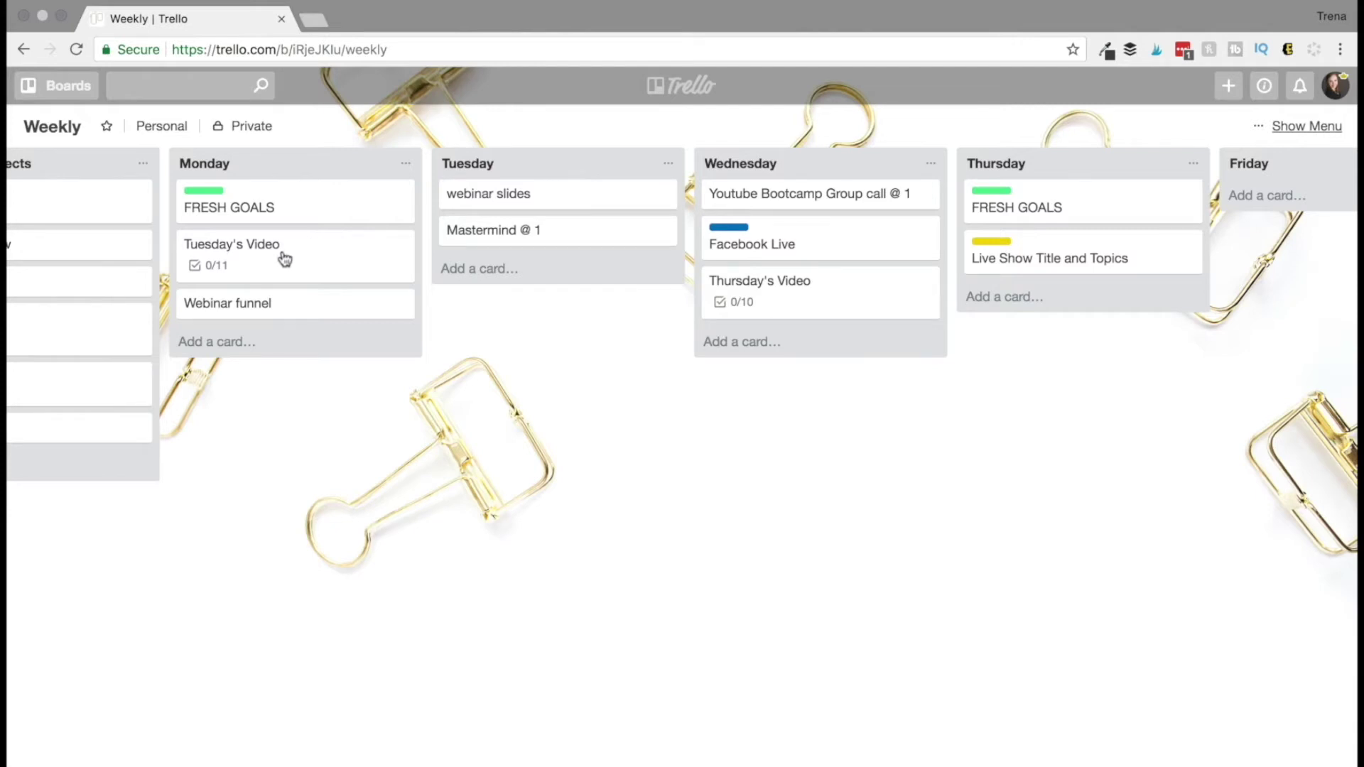
{"action": "left_click", "coordinate": [249, 267]}
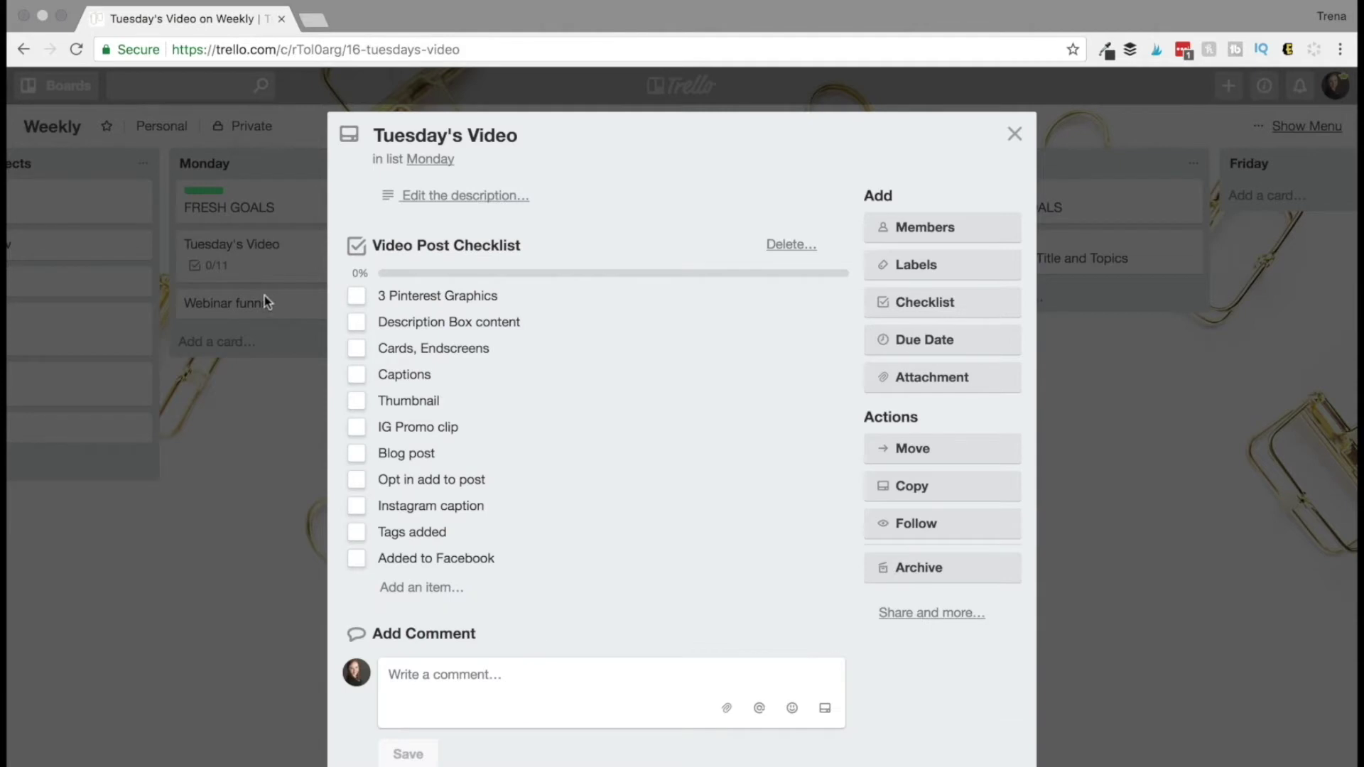
{"action": "left_click", "coordinate": [360, 298]}
{"action": "left_click", "coordinate": [359, 324]}
{"action": "left_click", "coordinate": [361, 324]}
{"action": "left_click", "coordinate": [360, 346]}
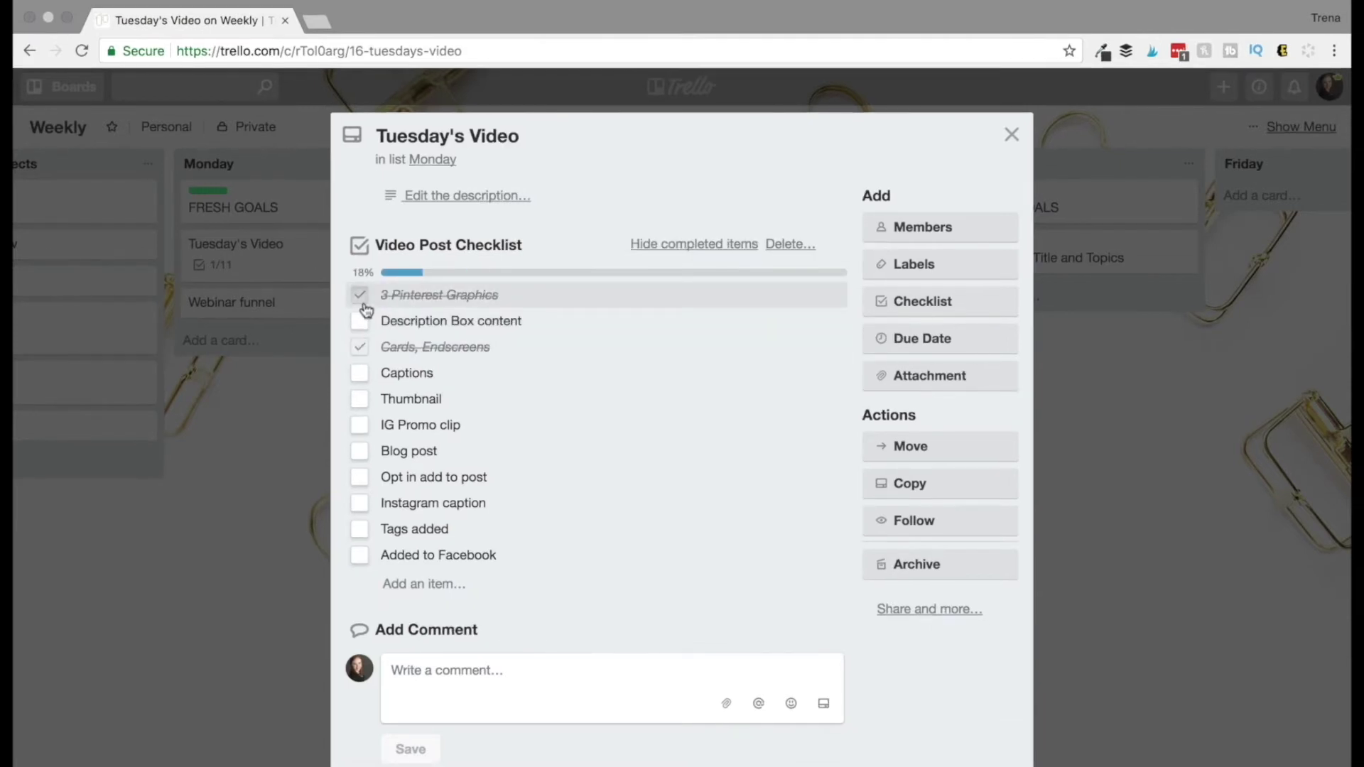
{"action": "left_click", "coordinate": [360, 295]}
{"action": "left_click", "coordinate": [1012, 135]}
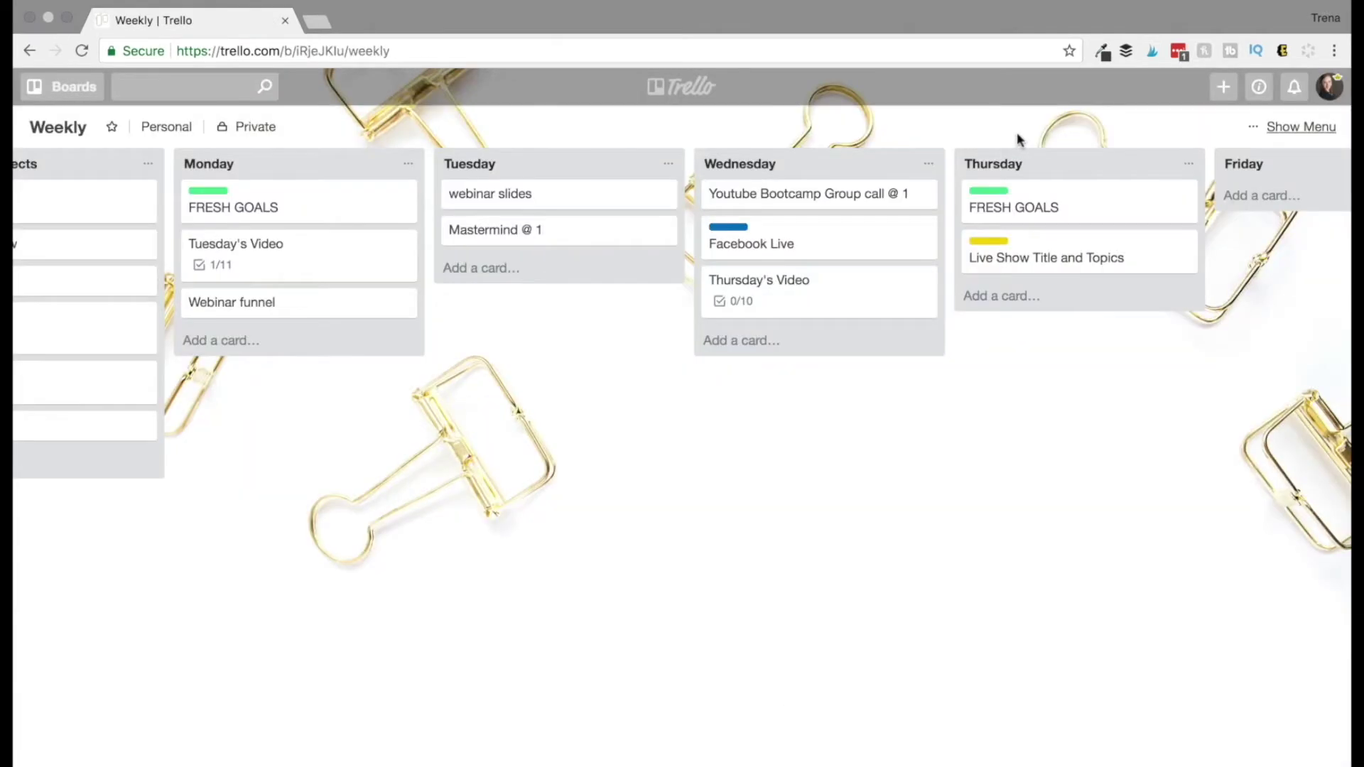
{"action": "left_click", "coordinate": [325, 269]}
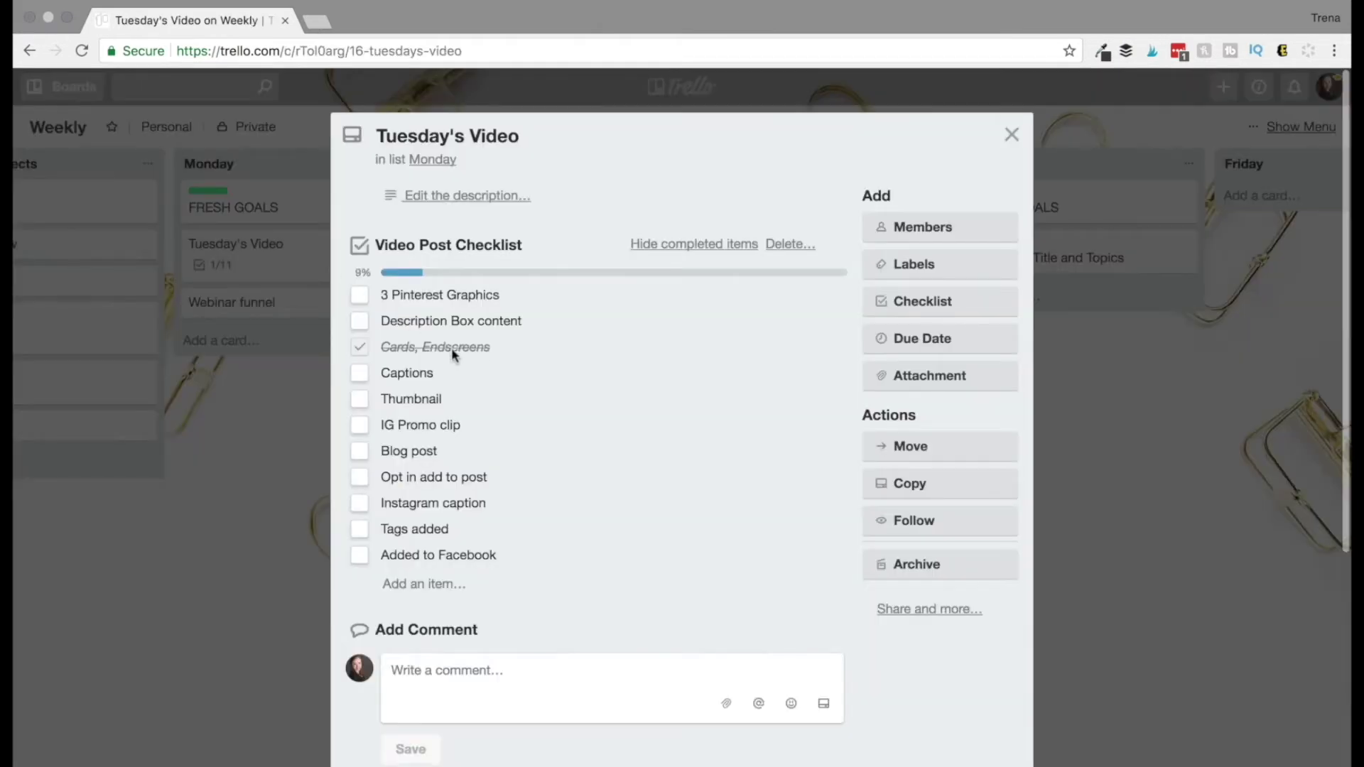
{"action": "left_click", "coordinate": [361, 347]}
{"action": "left_click", "coordinate": [1011, 134]}
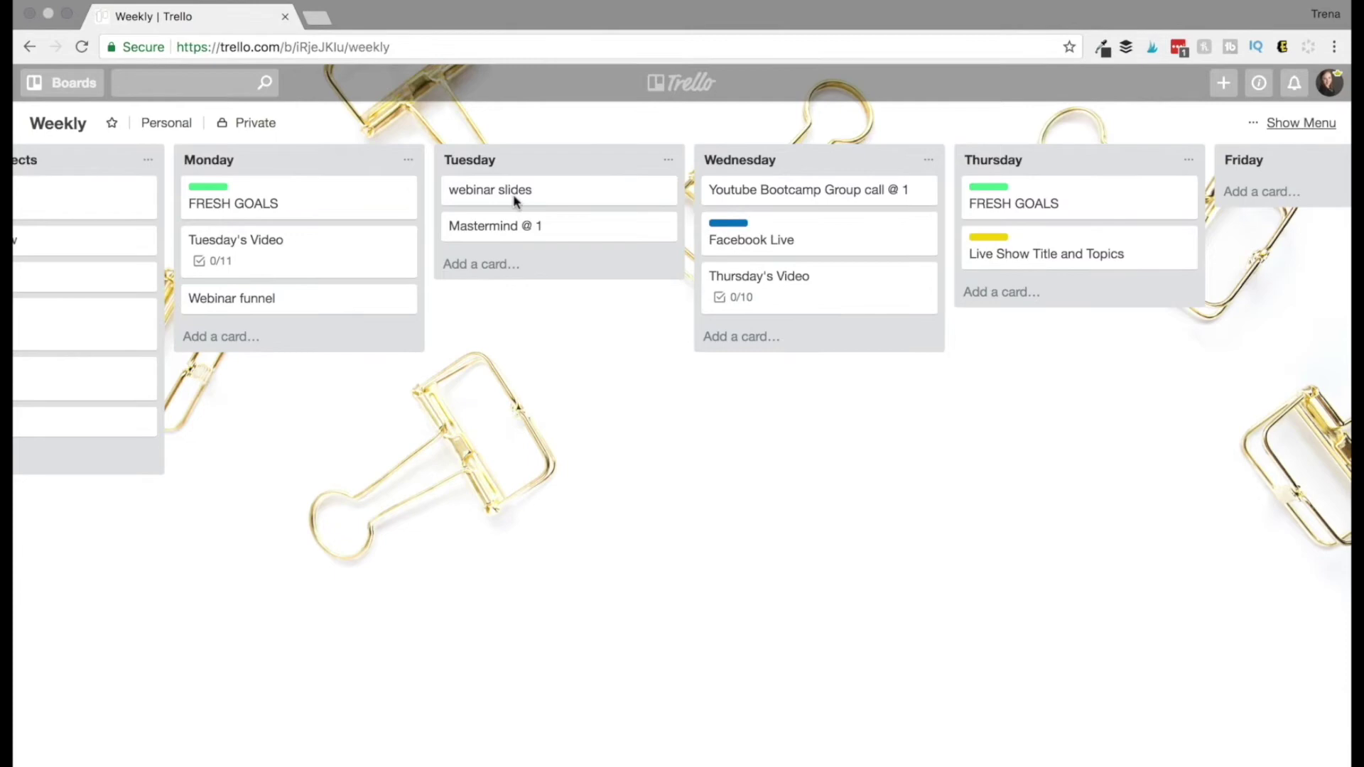
Step: Archive the webinar slides card and move Facebook Live above the Bootcamp call in Wednesday
{"action": "left_click", "coordinate": [515, 196]}
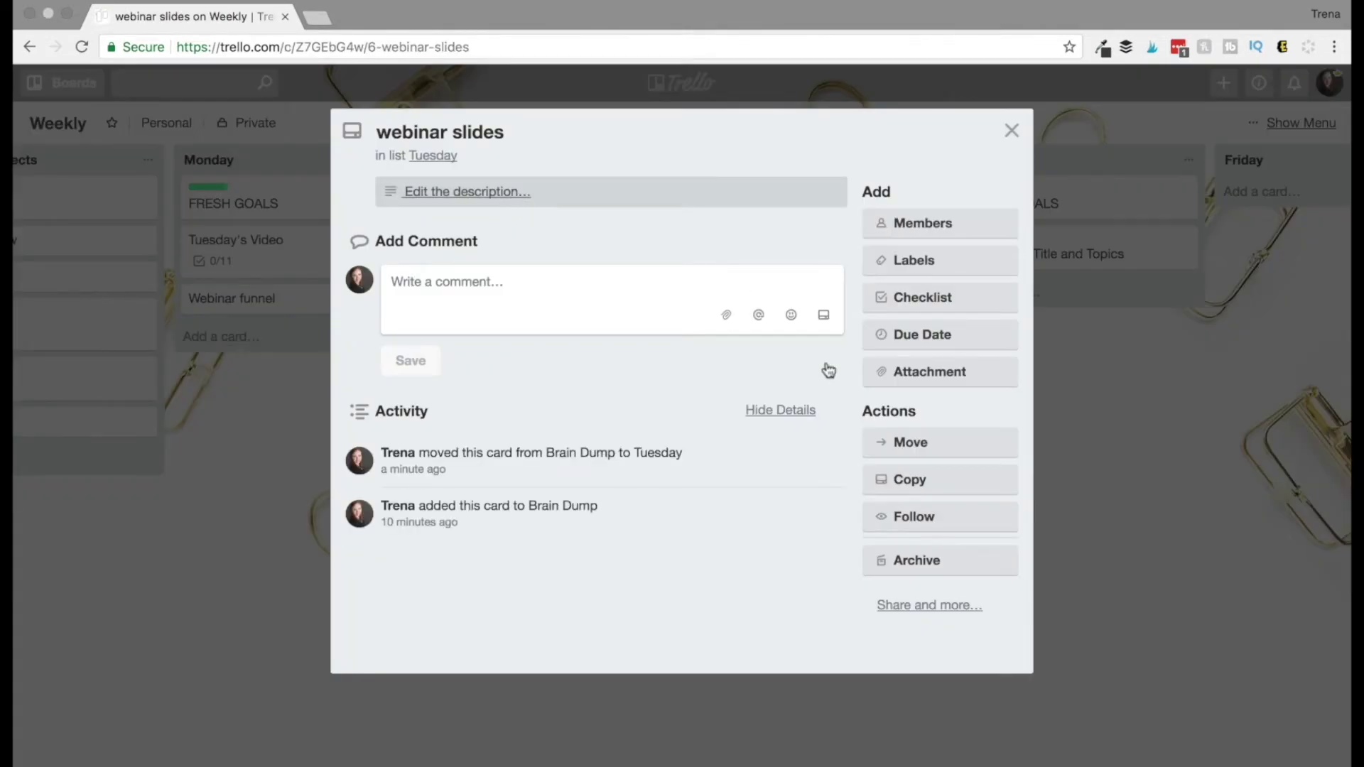
{"action": "left_click", "coordinate": [920, 563]}
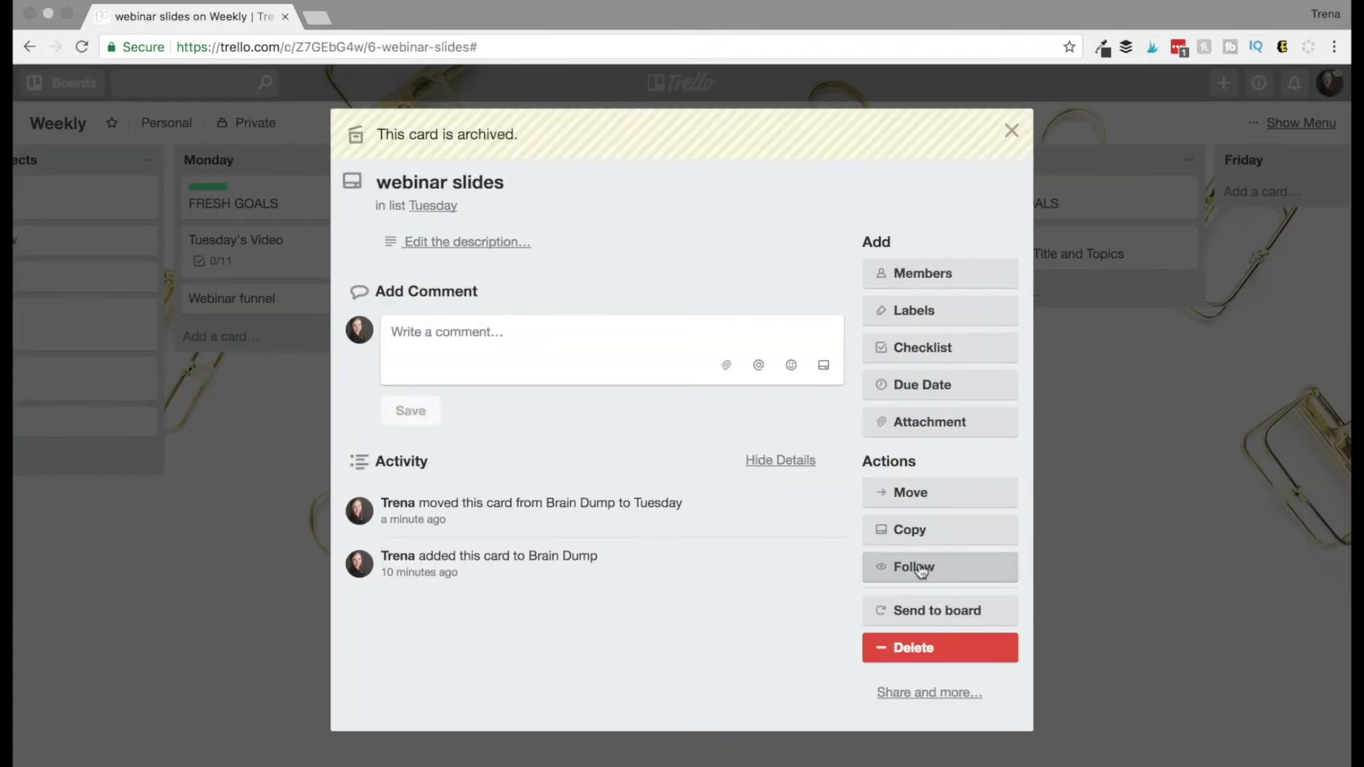
{"action": "left_click", "coordinate": [1017, 129]}
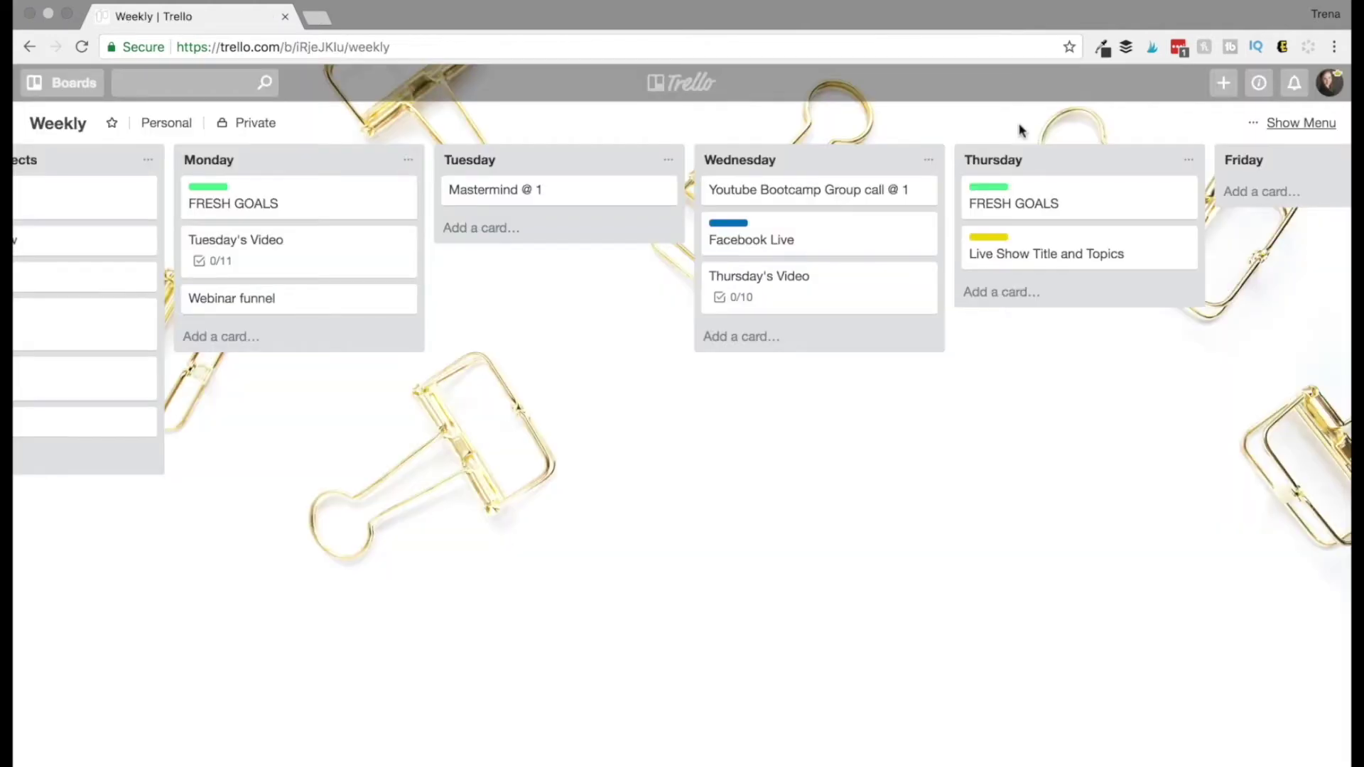
{"action": "left_click_drag", "start_coordinate": [822, 232], "coordinate": [816, 195]}
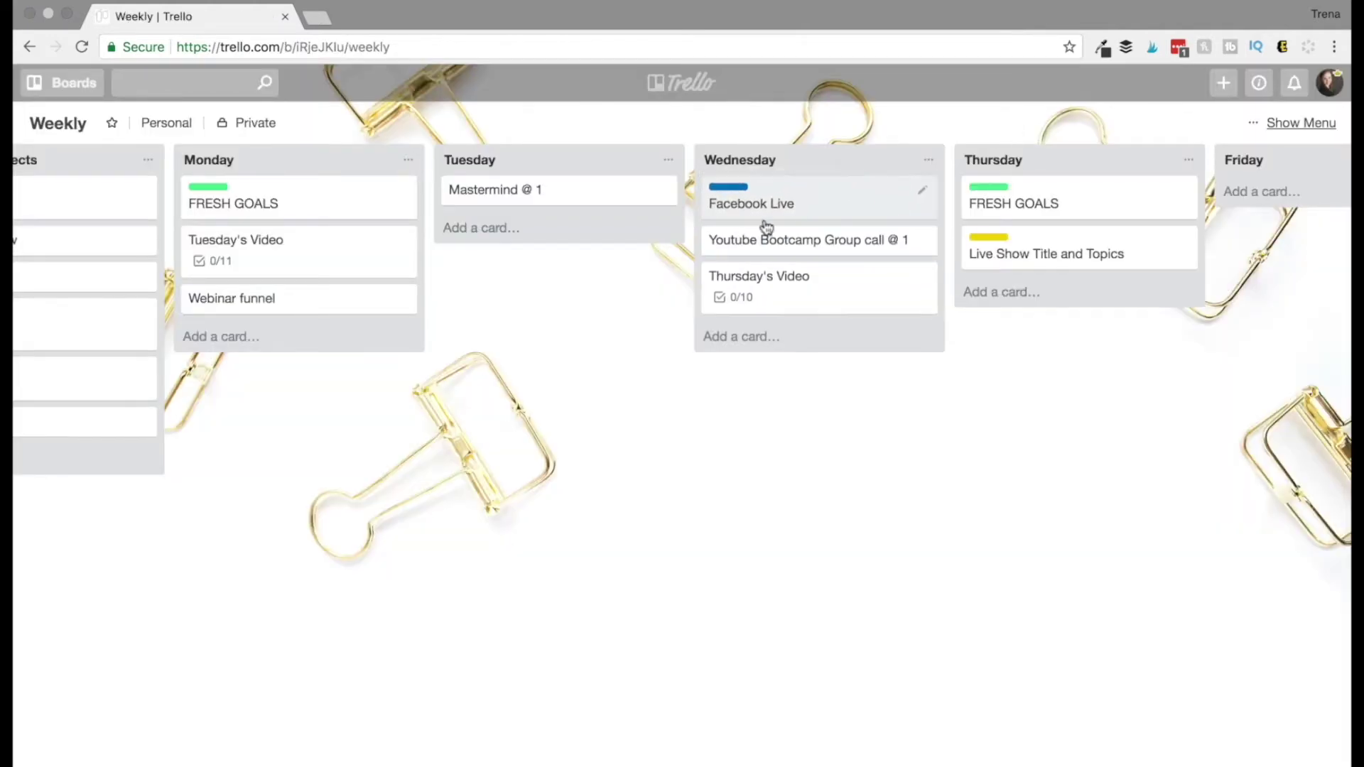
{"action": "scroll", "coordinate": [435, 452], "scroll_direction": "left", "scroll_amount": 5}
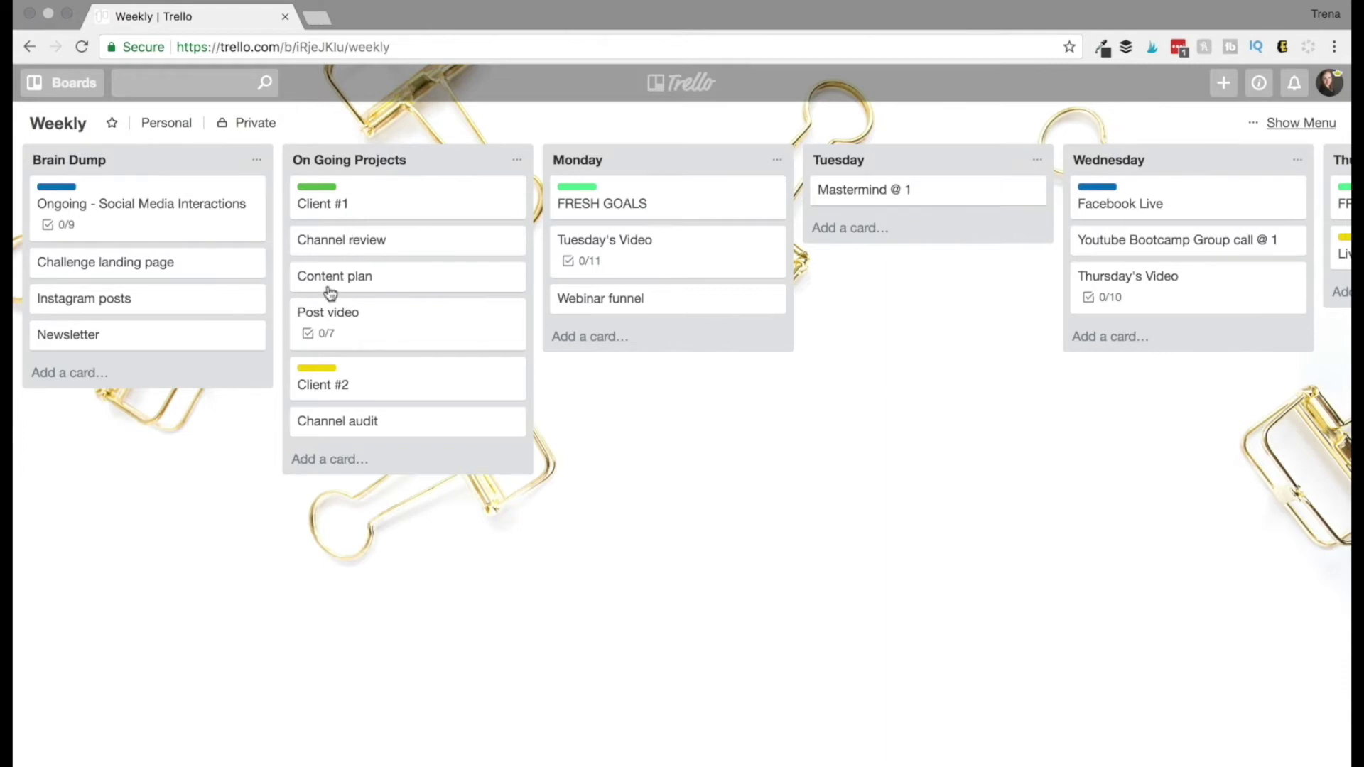
{"action": "left_click", "coordinate": [327, 338]}
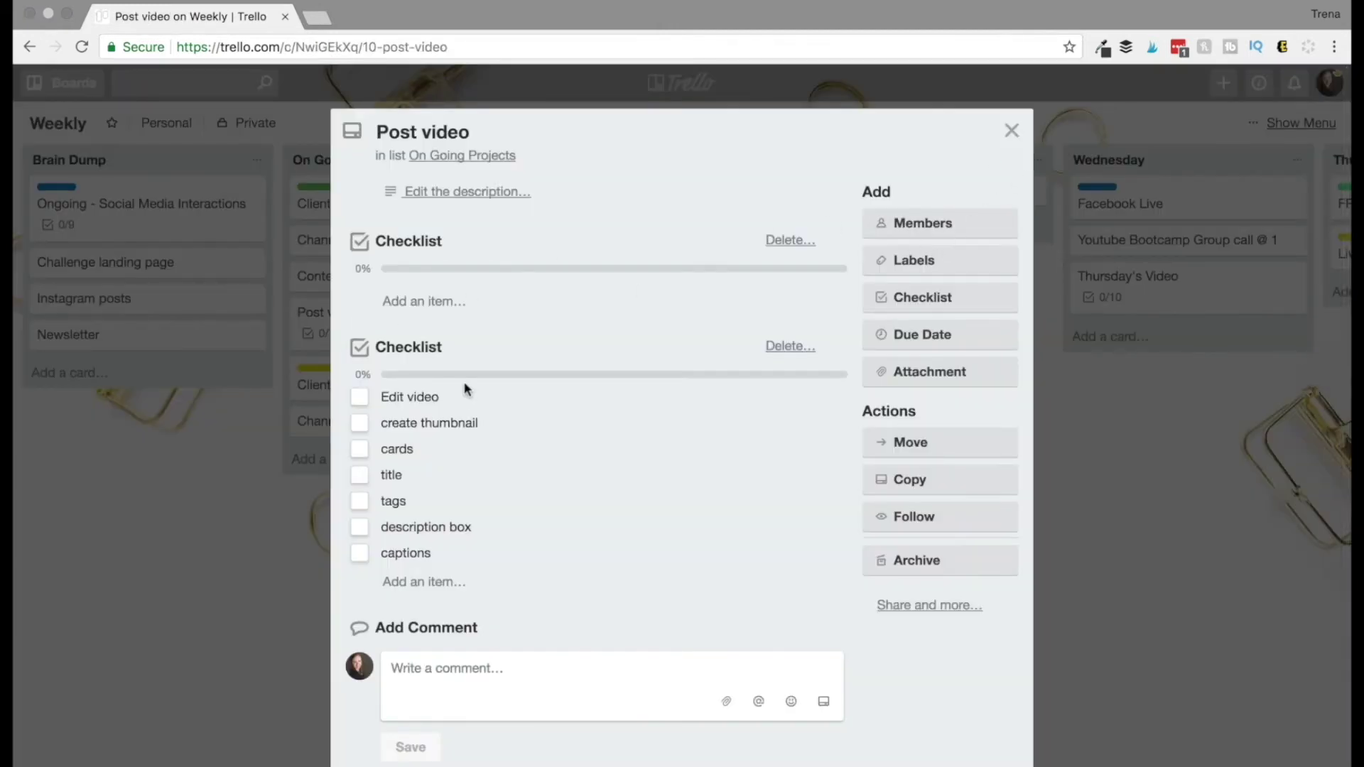
{"action": "left_click", "coordinate": [1011, 131]}
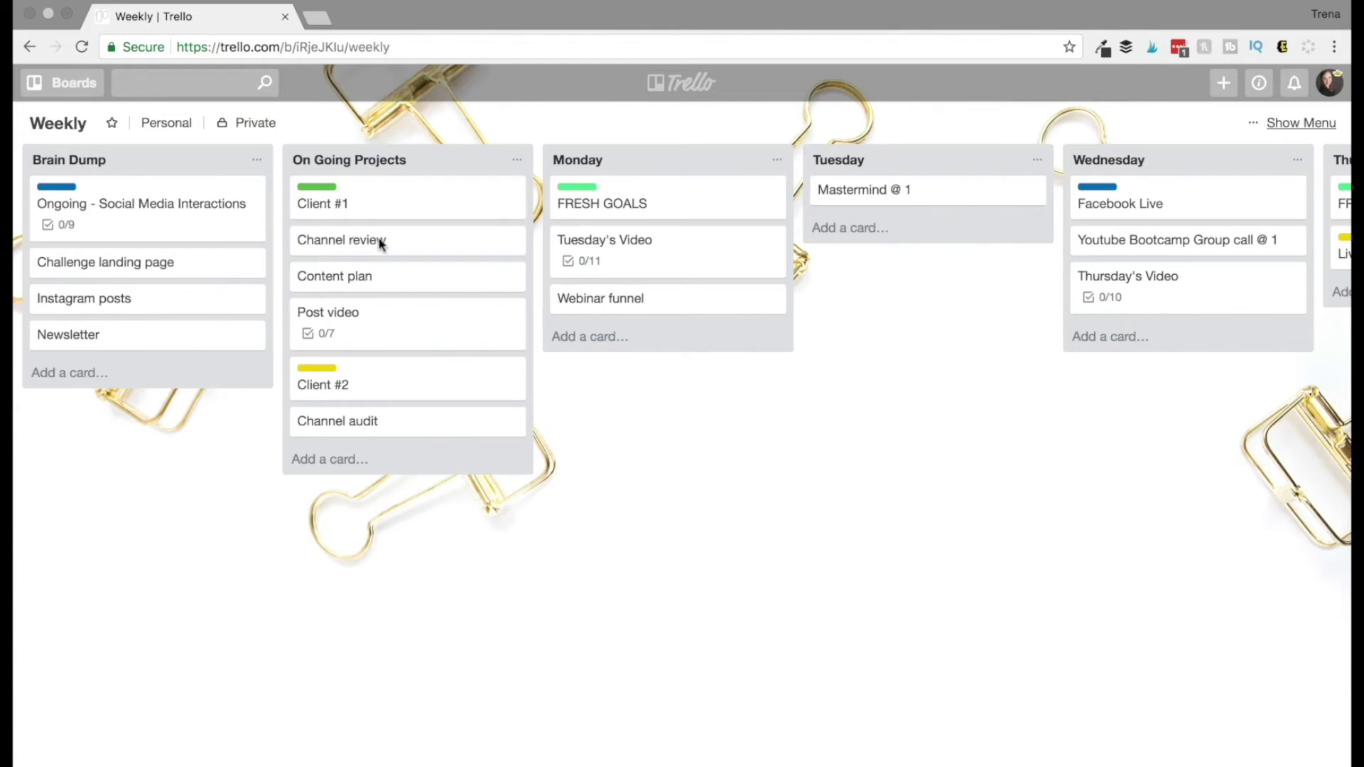
Step: Move the Content plan card into the Tuesday list below Mastermind @ 1
{"action": "scroll", "coordinate": [722, 249], "scroll_direction": "right", "scroll_amount": 5}
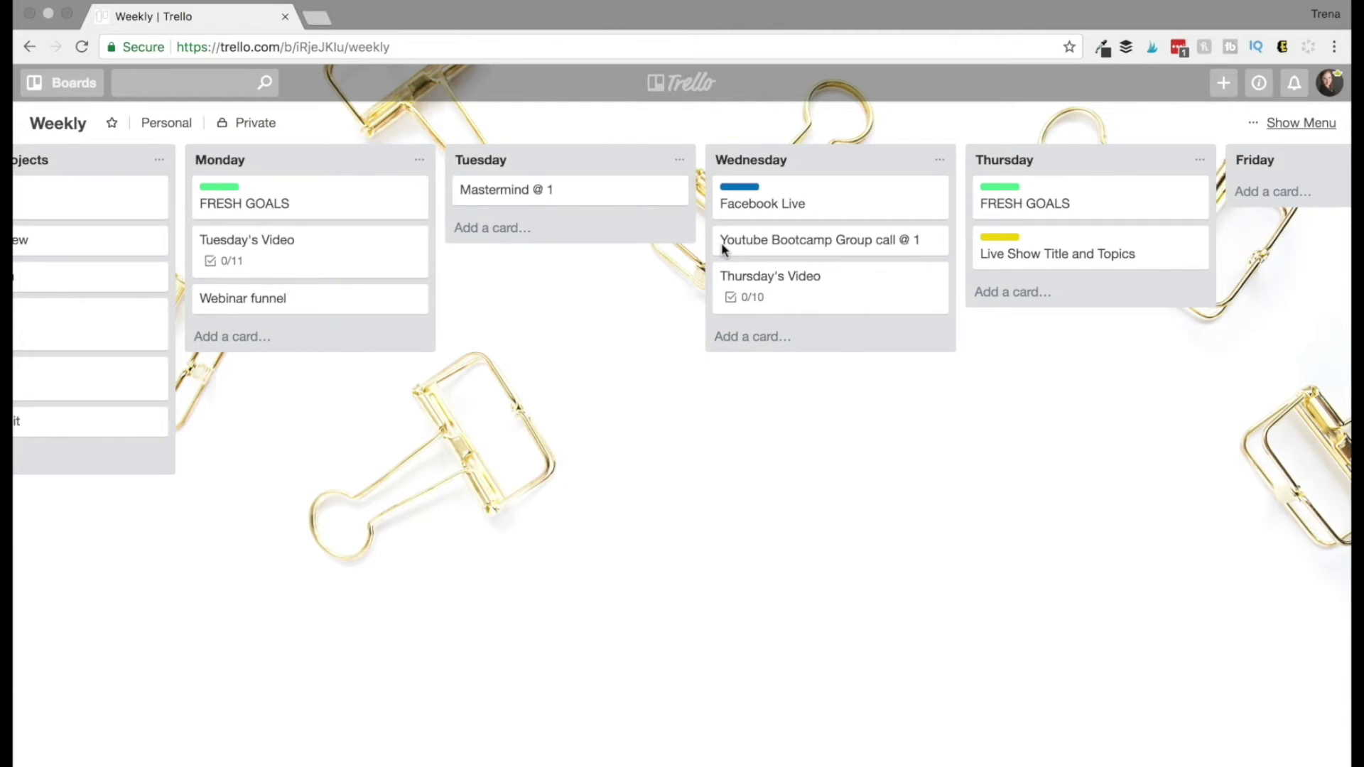
{"action": "scroll", "coordinate": [722, 248], "scroll_direction": "left", "scroll_amount": 7}
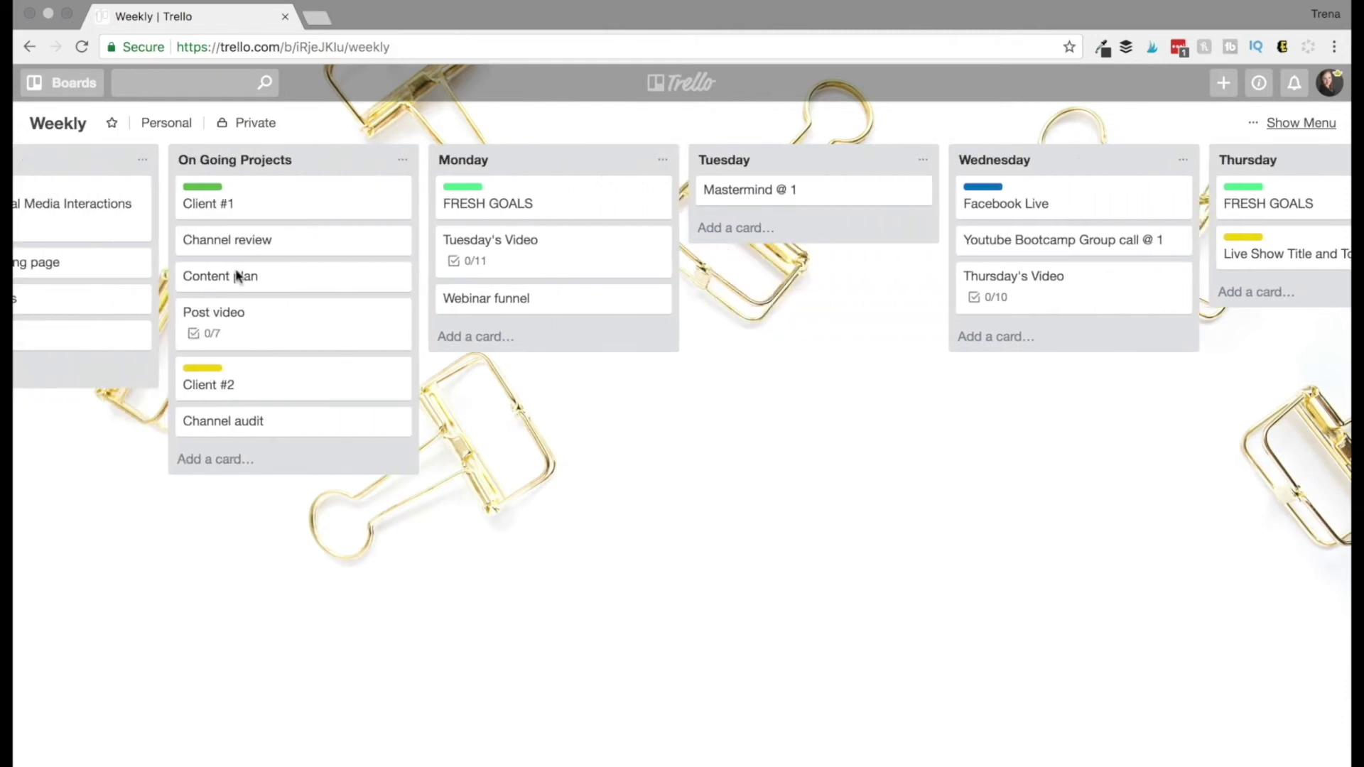
{"action": "left_click_drag", "start_coordinate": [228, 279], "coordinate": [736, 257]}
Step: Rename the card to 'Content plan - for client #1'
{"action": "left_click", "coordinate": [737, 232]}
{"action": "left_click", "coordinate": [588, 138]}
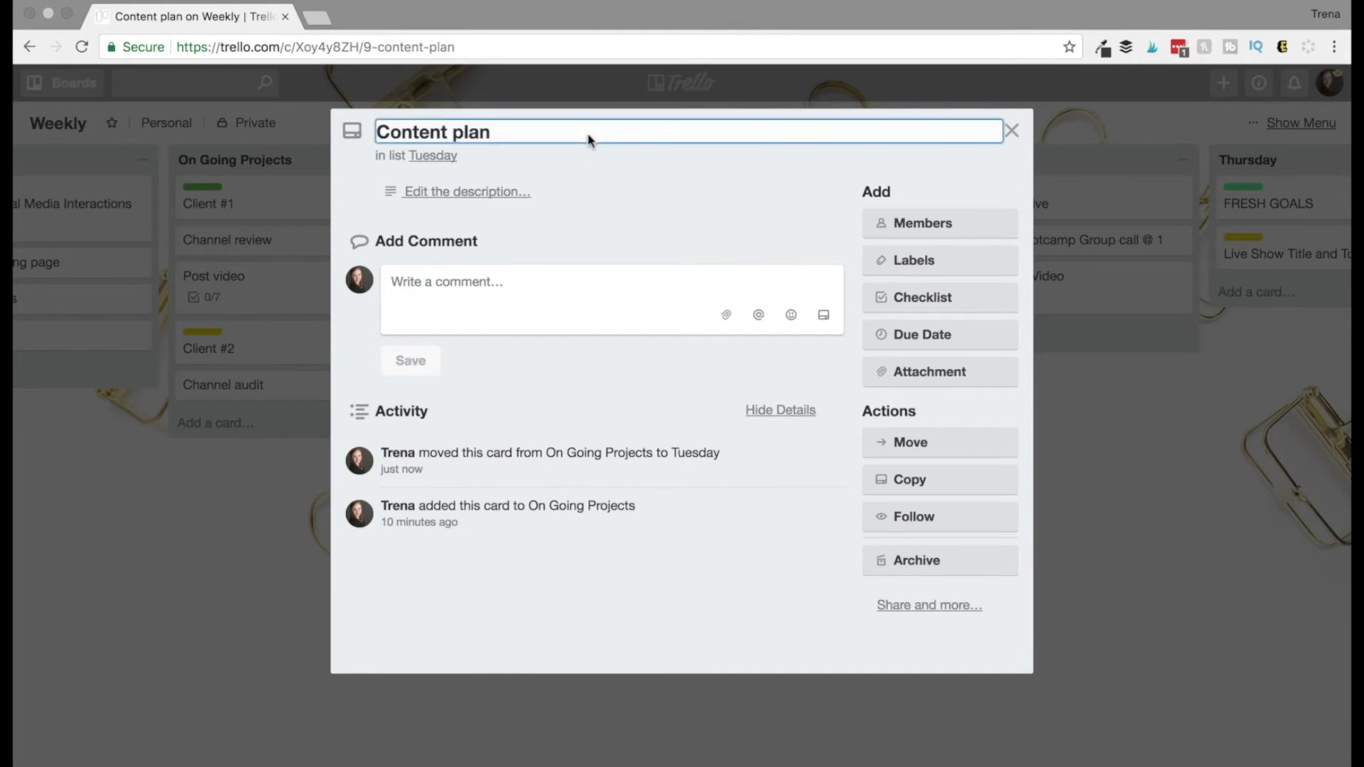
{"action": "type", "text": "- for client #1"}
{"action": "key", "text": "Return"}
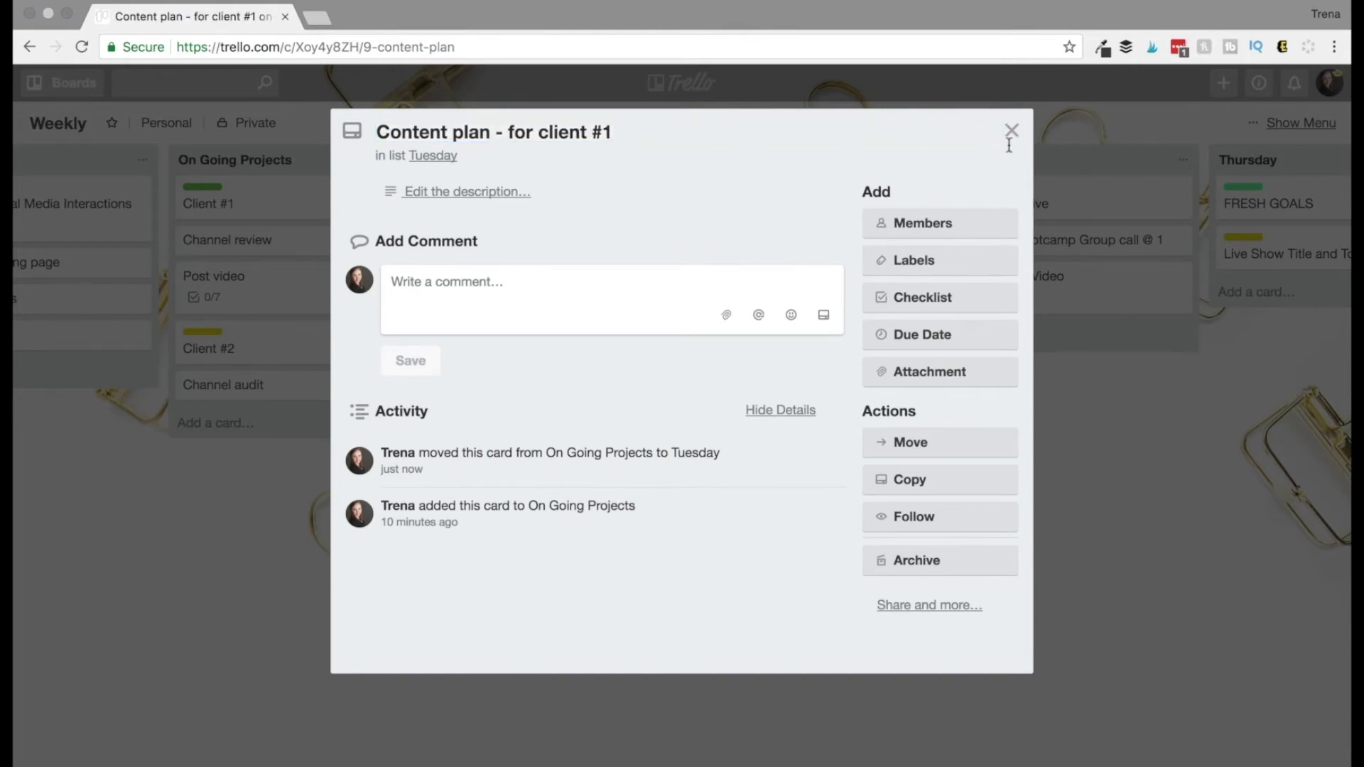
{"action": "left_click", "coordinate": [1011, 131]}
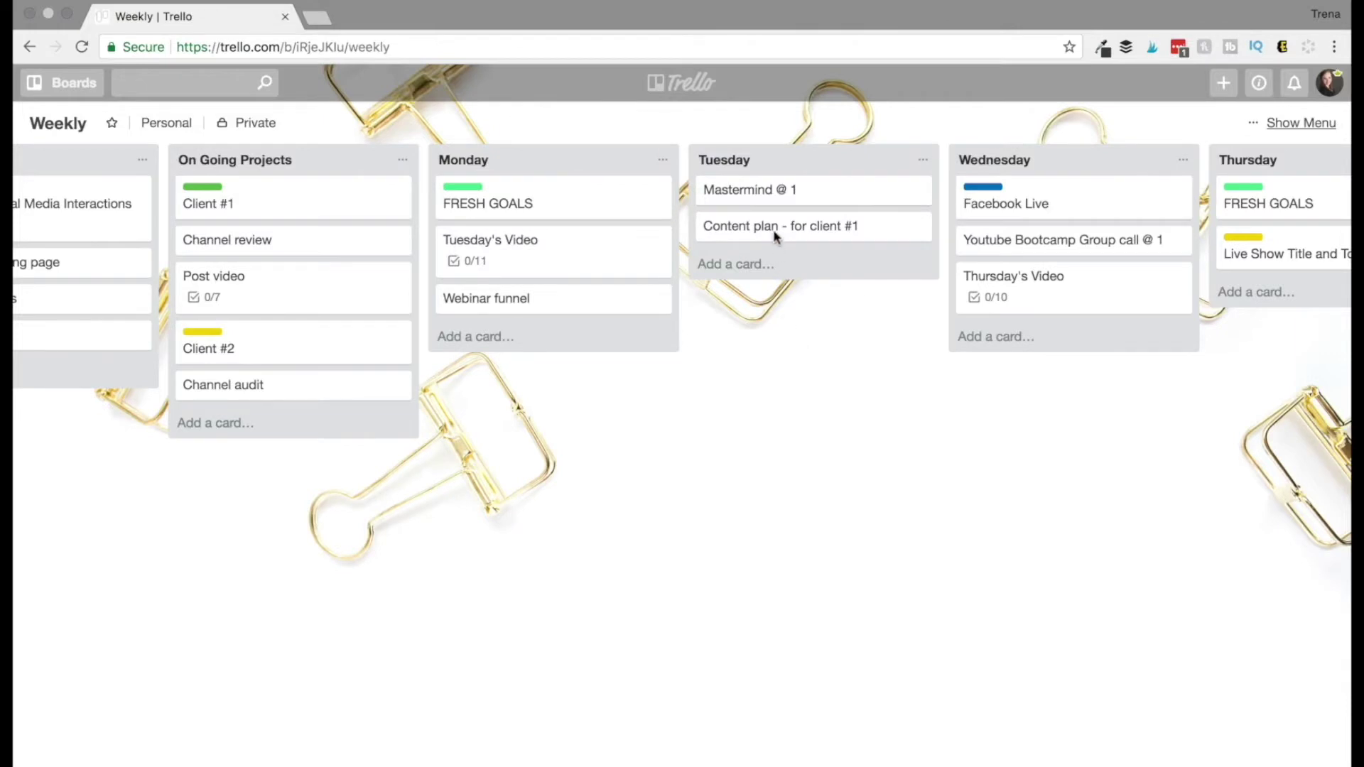
Step: Move the 'Content plan - for client #1' card from Tuesday into the Friday list
{"action": "scroll", "coordinate": [773, 395], "scroll_direction": "right", "scroll_amount": 5}
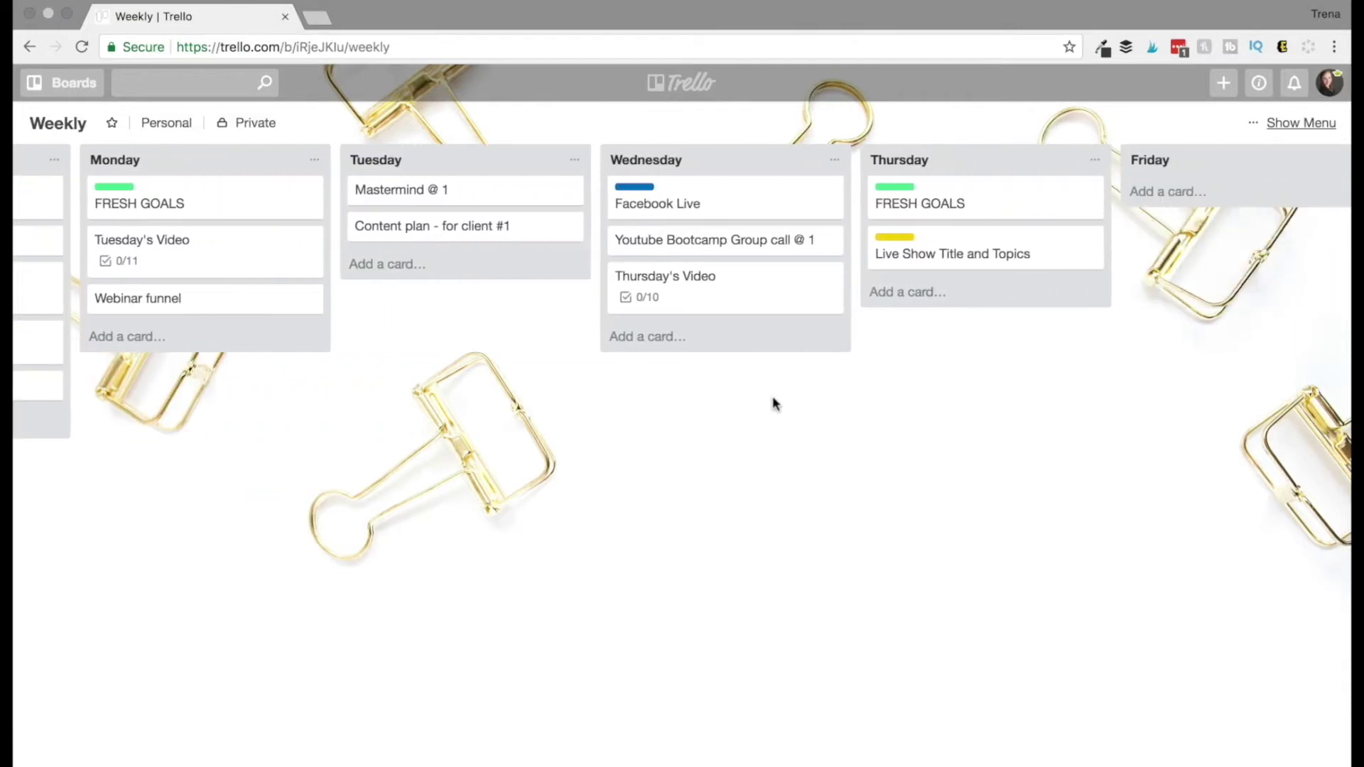
{"action": "scroll", "coordinate": [773, 403], "scroll_direction": "right", "scroll_amount": 3}
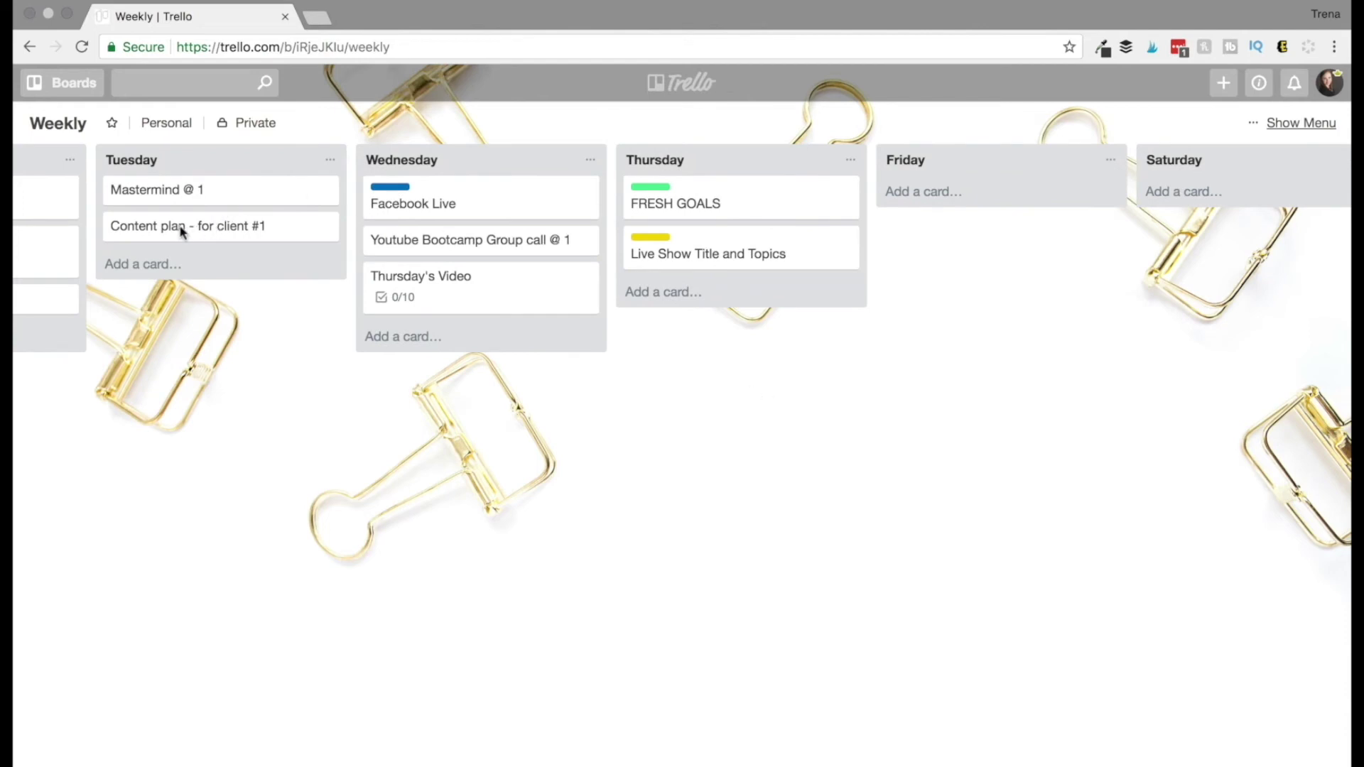
{"action": "left_click_drag", "start_coordinate": [182, 231], "coordinate": [887, 207]}
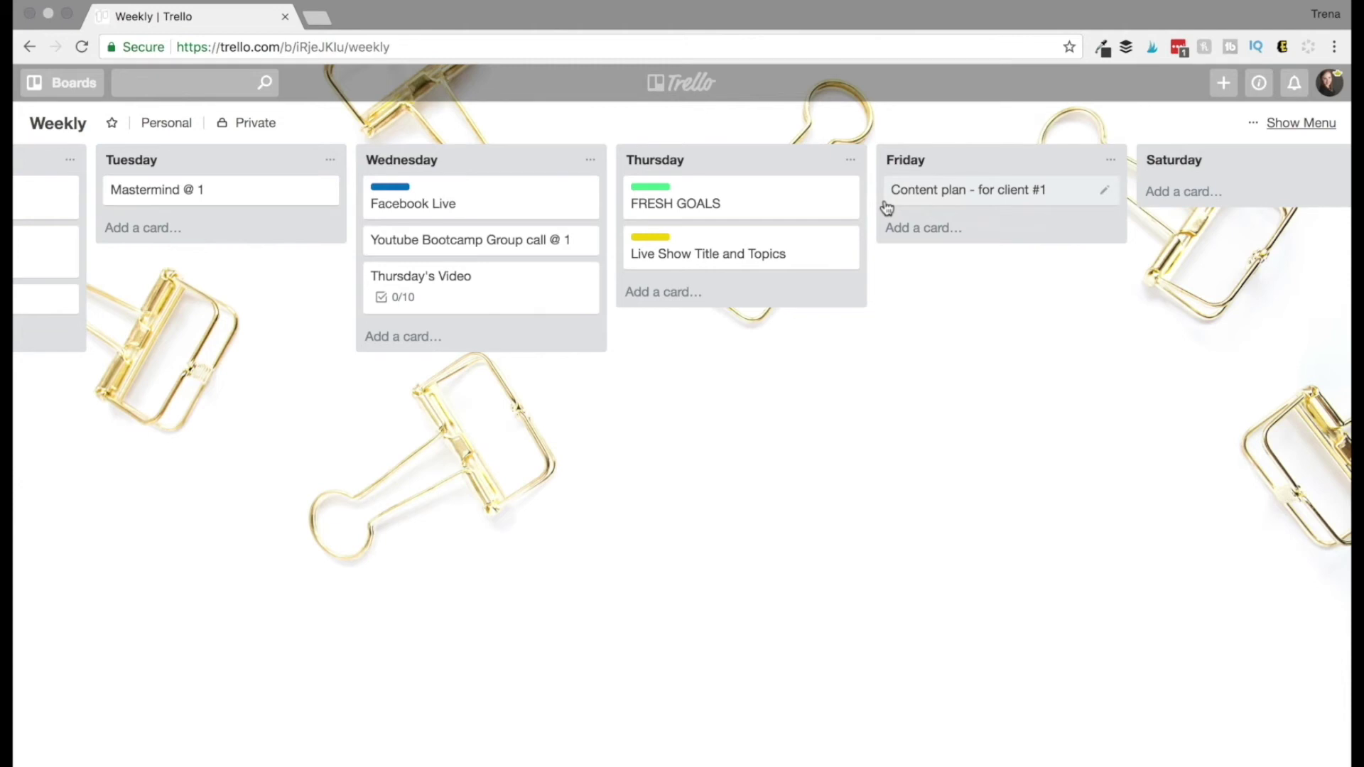
{"action": "scroll", "coordinate": [405, 390], "scroll_direction": "left", "scroll_amount": 10}
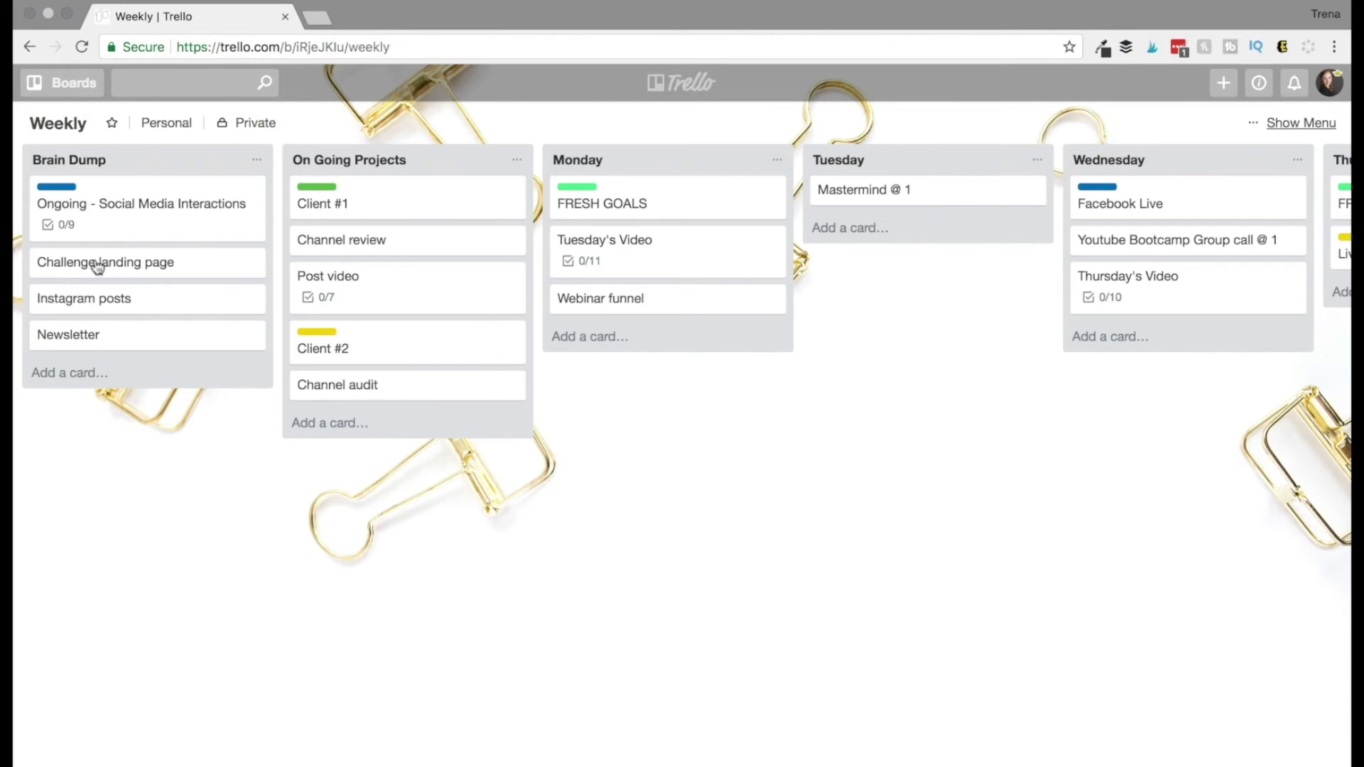
Step: Add Brain Dump cards for e-mailing a contact and 'finalize thumbnail template'
{"action": "left_click", "coordinate": [92, 374]}
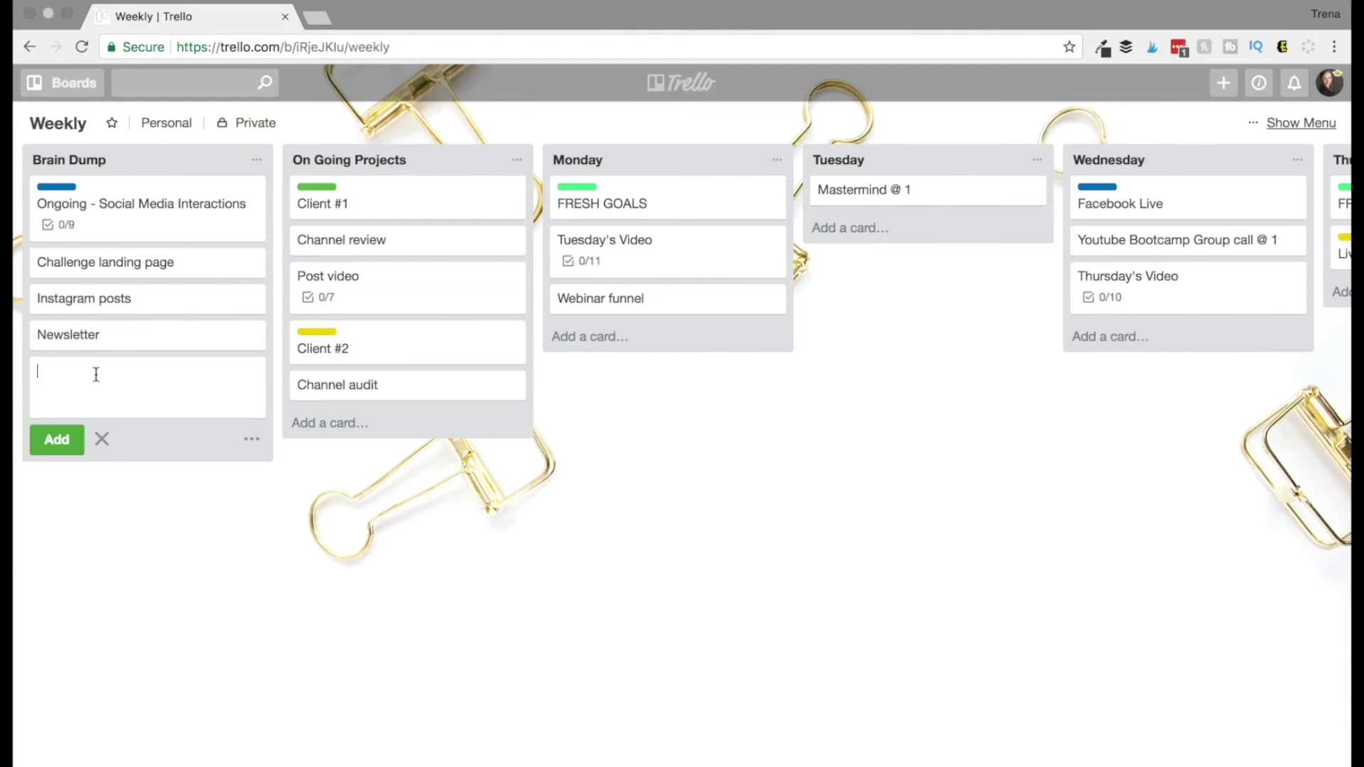
{"action": "type", "text": "email janet"}
{"action": "key", "text": "Return"}
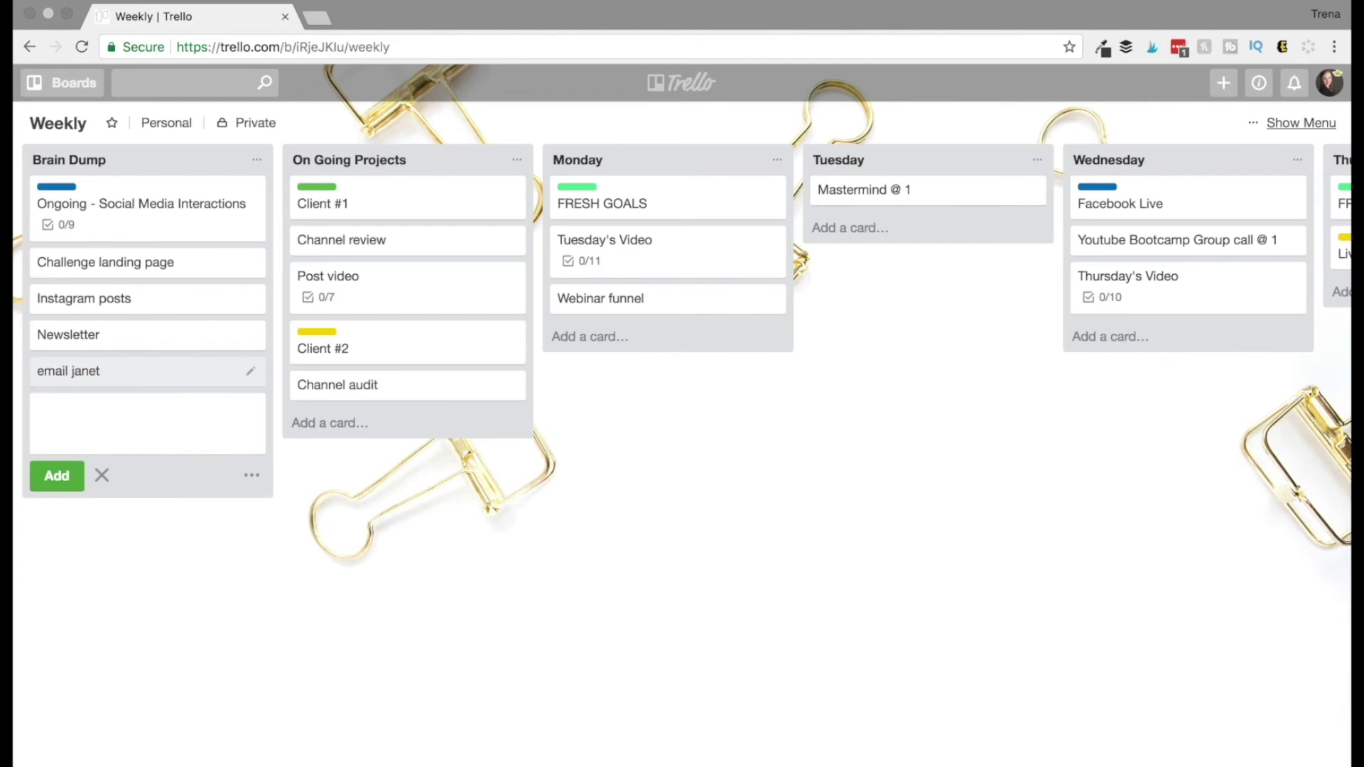
{"action": "type", "text": "finalize thumbnail template"}
{"action": "key", "text": "Return"}
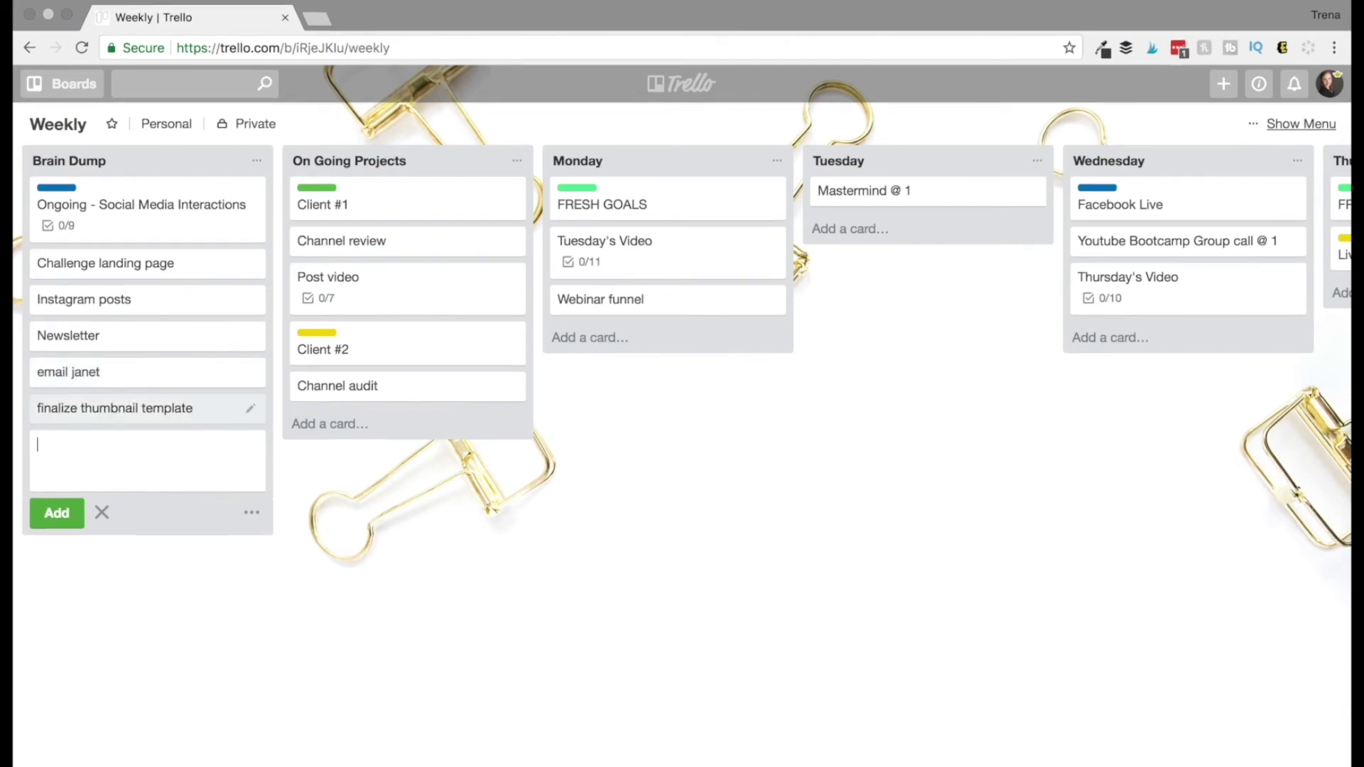
{"action": "left_click", "coordinate": [346, 625]}
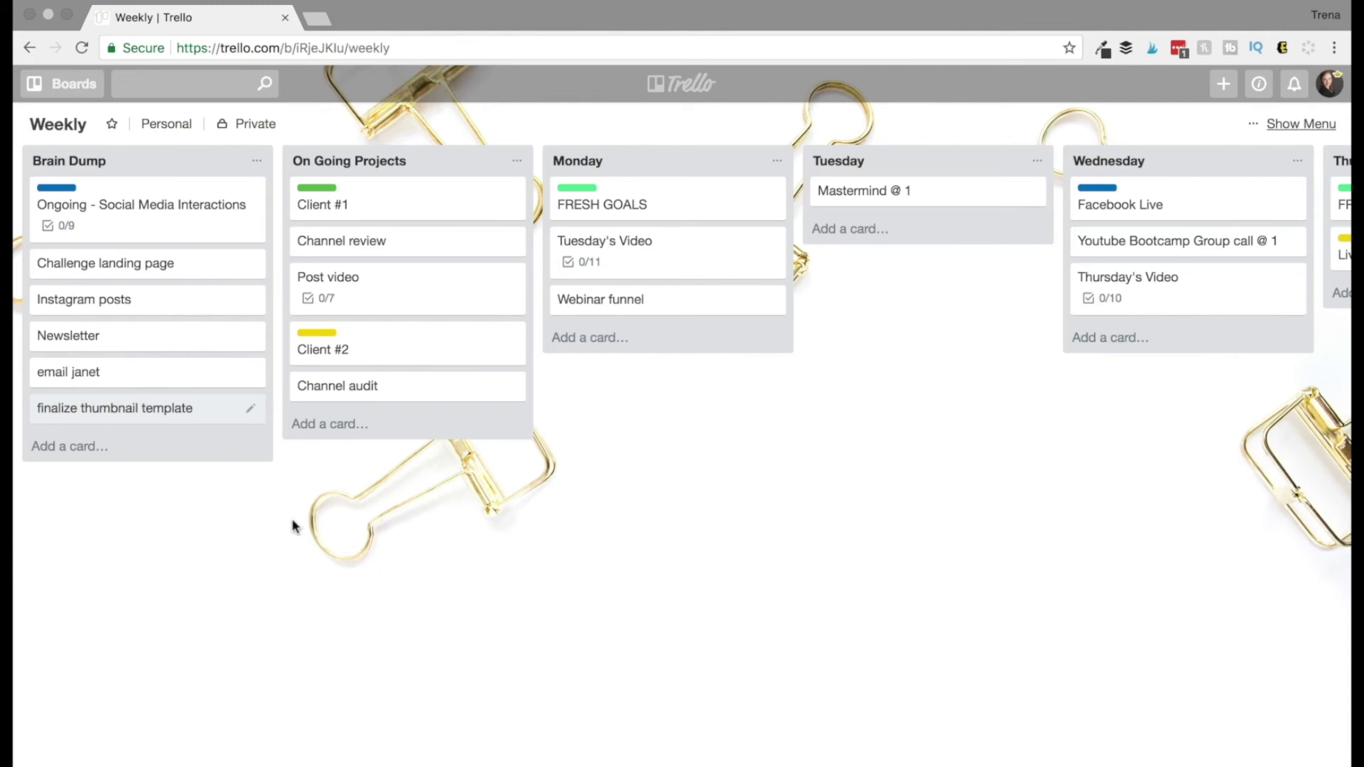
Step: Drag the e-mail-a-contact card from Brain Dump to the top of the Wednesday list
{"action": "scroll", "coordinate": [293, 527], "scroll_direction": "right", "scroll_amount": 2}
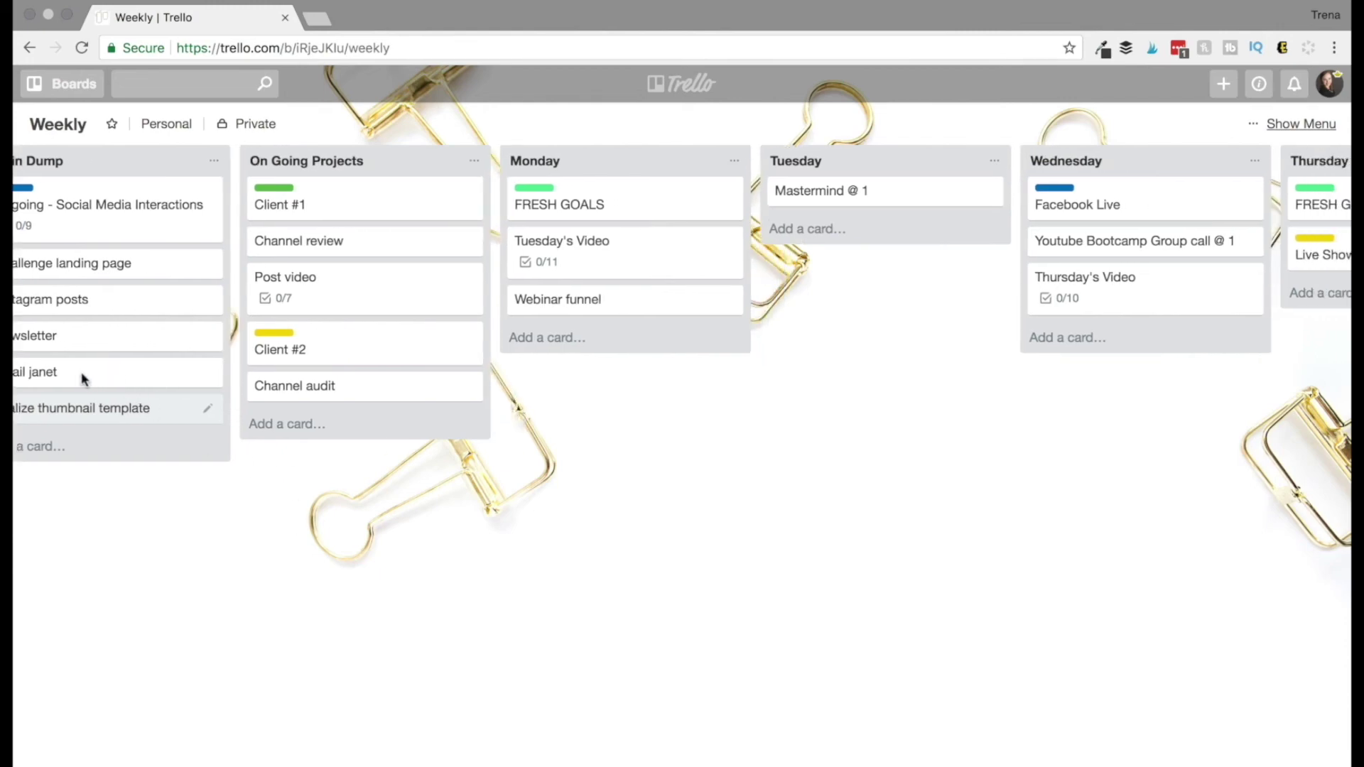
{"action": "left_click_drag", "start_coordinate": [112, 384], "coordinate": [812, 395]}
{"action": "scroll", "coordinate": [813, 395], "scroll_direction": "right", "scroll_amount": 5}
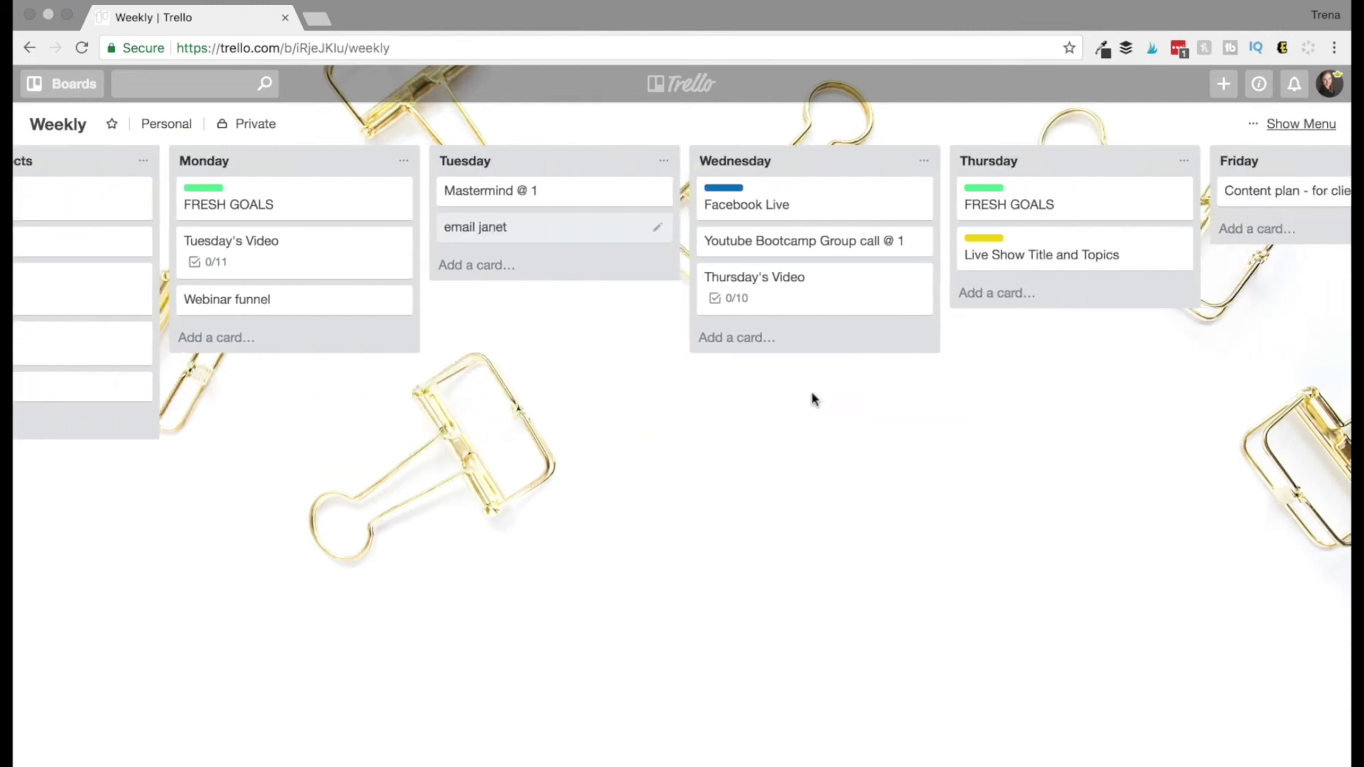
{"action": "left_click_drag", "start_coordinate": [593, 245], "coordinate": [840, 189]}
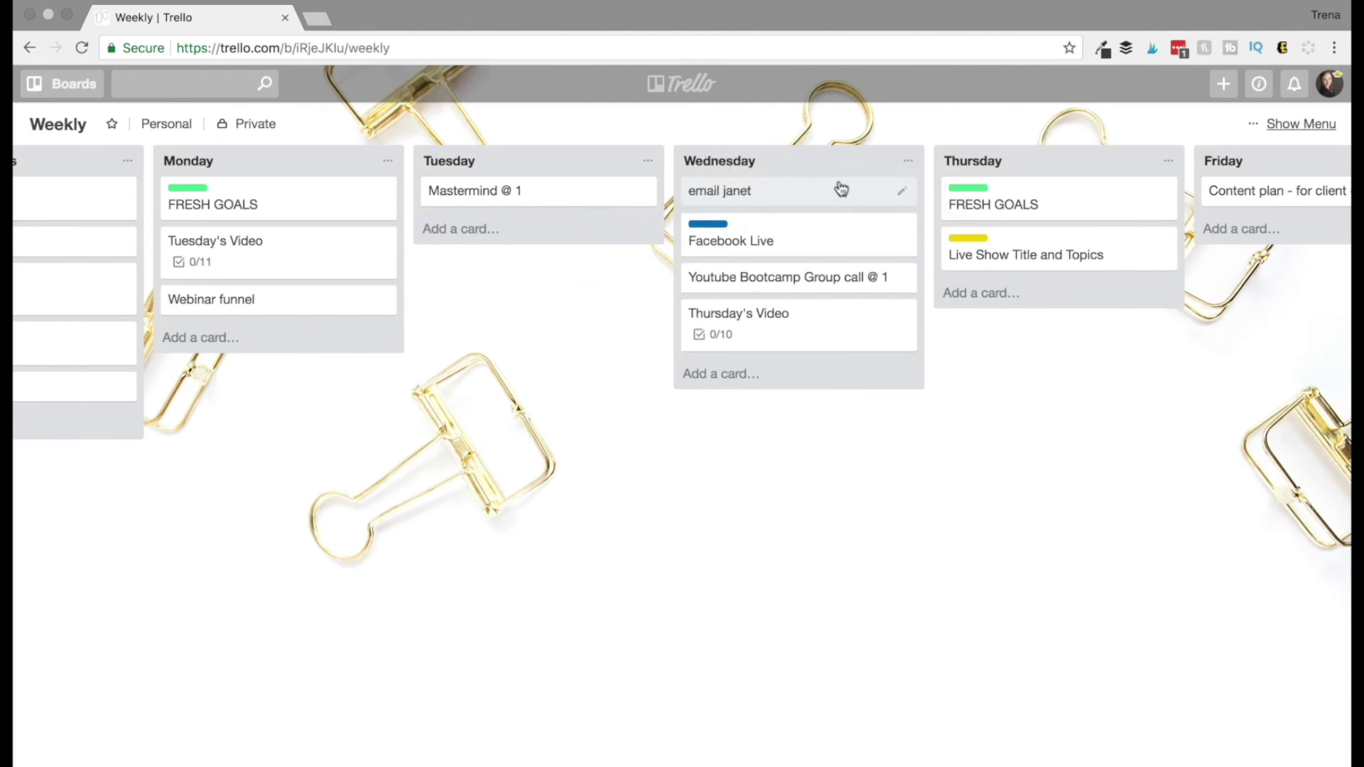